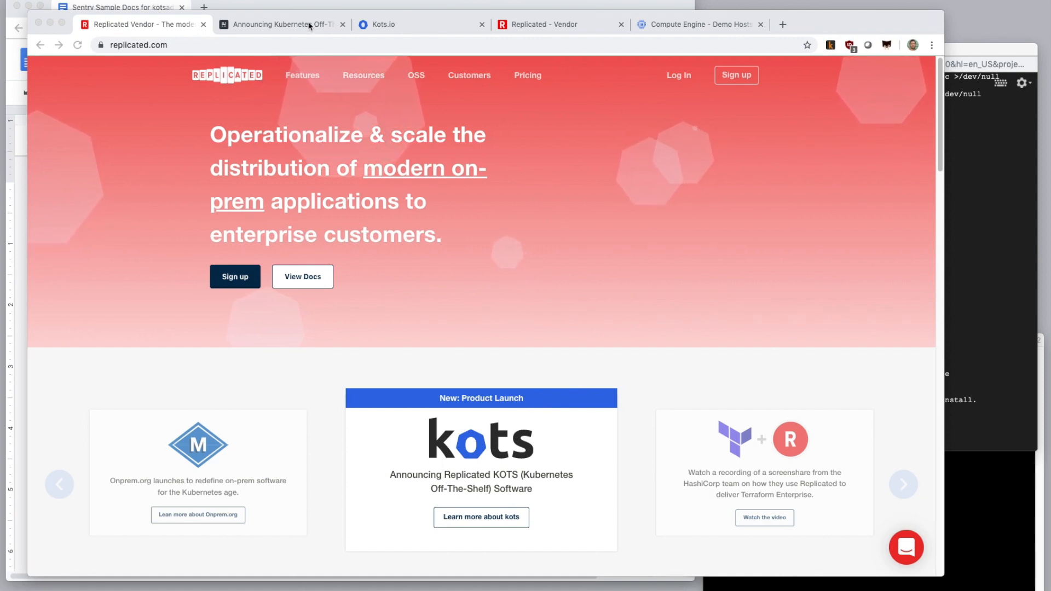
Step: Look over the Kots.io homepage, the Sentry Pro release channels and the cluster installation running in the cloud SSH session
{"action": "left_click", "coordinate": [405, 26]}
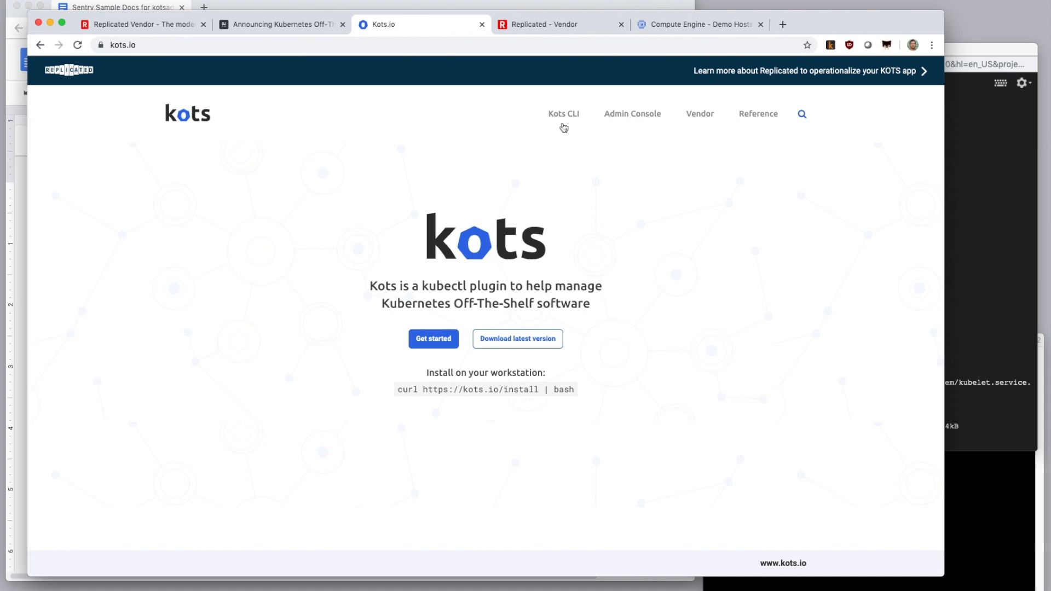
{"action": "left_click", "coordinate": [547, 25]}
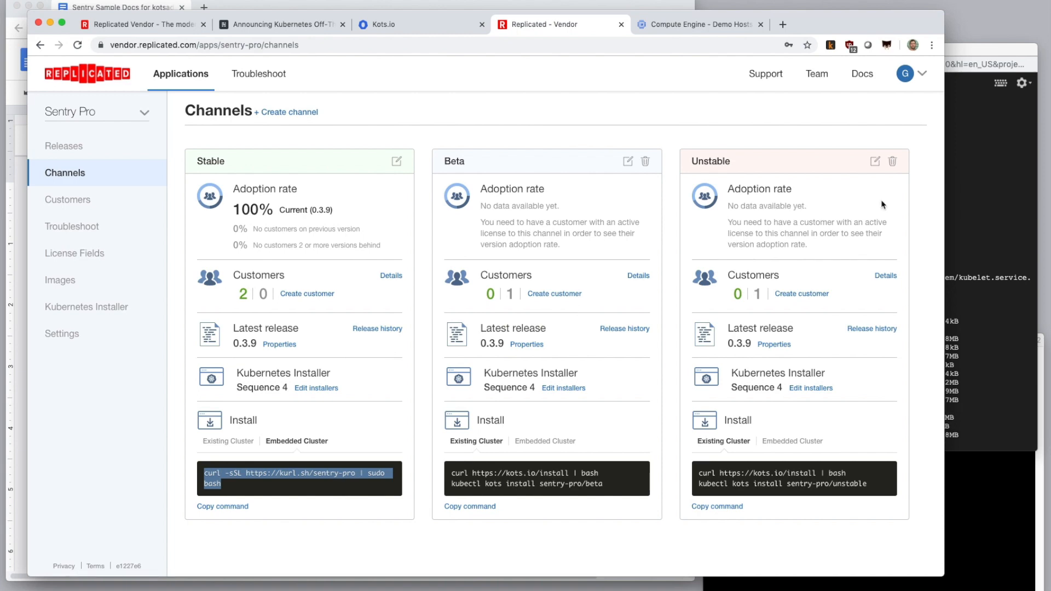
{"action": "left_click", "coordinate": [976, 202]}
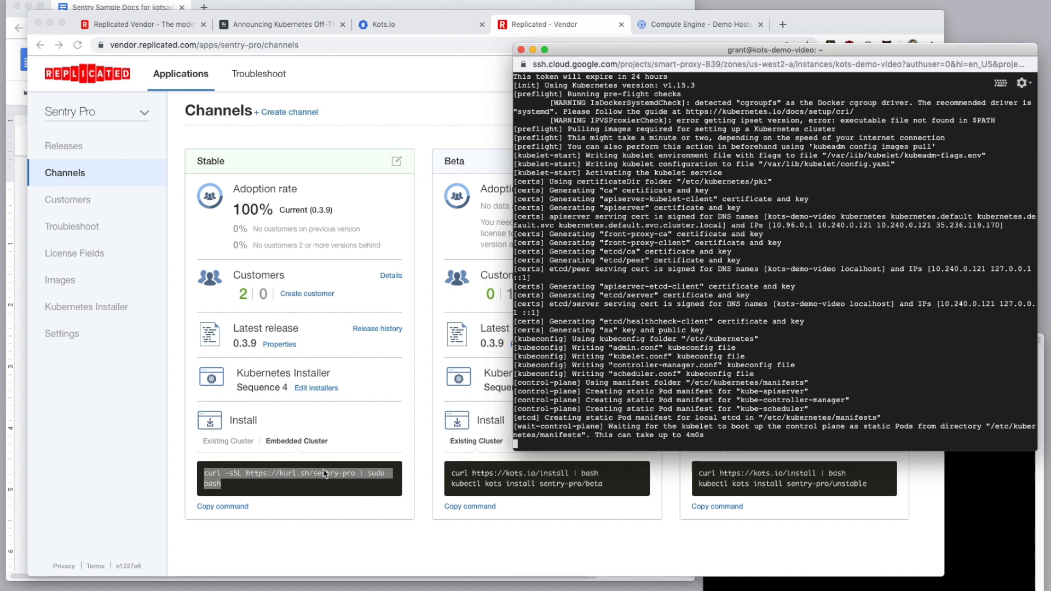
{"action": "left_click", "coordinate": [247, 442]}
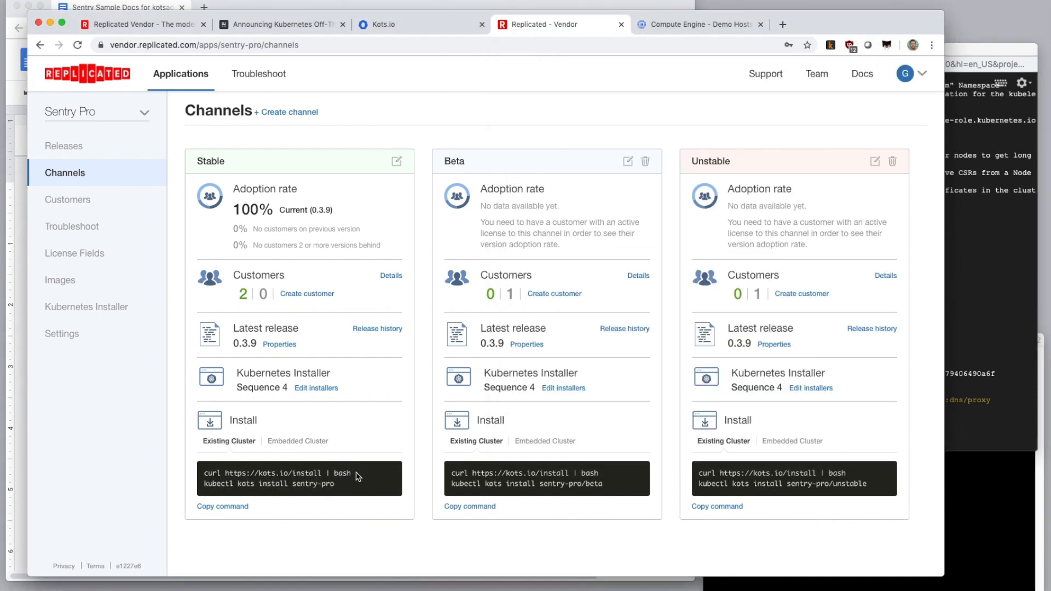
{"action": "left_click_drag", "start_coordinate": [357, 474], "coordinate": [203, 458]}
{"action": "key", "text": "super+c"}
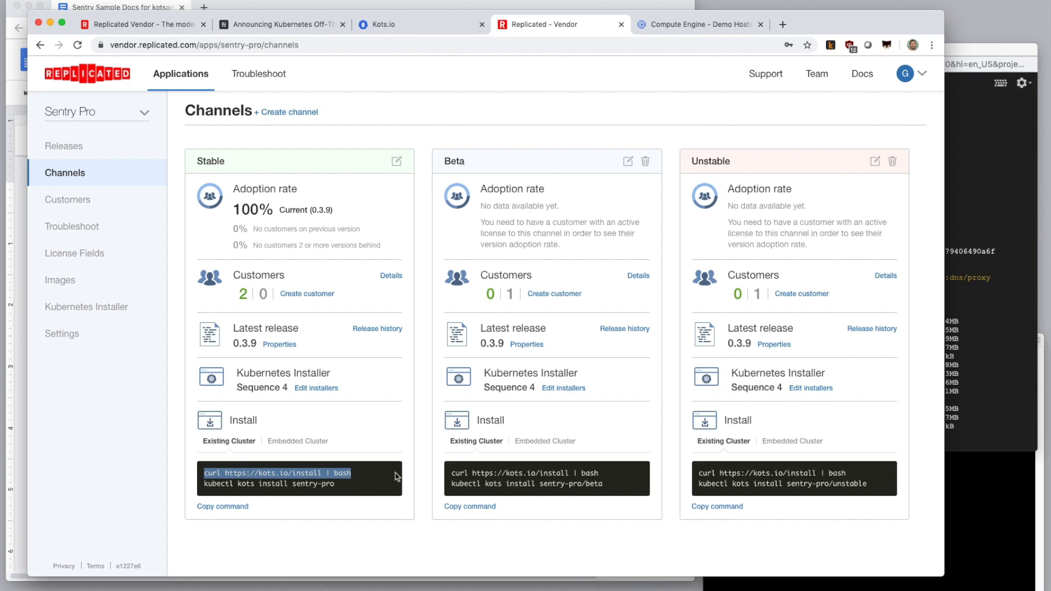
{"action": "key", "text": "alt+space"}
{"action": "key", "text": "super+v"}
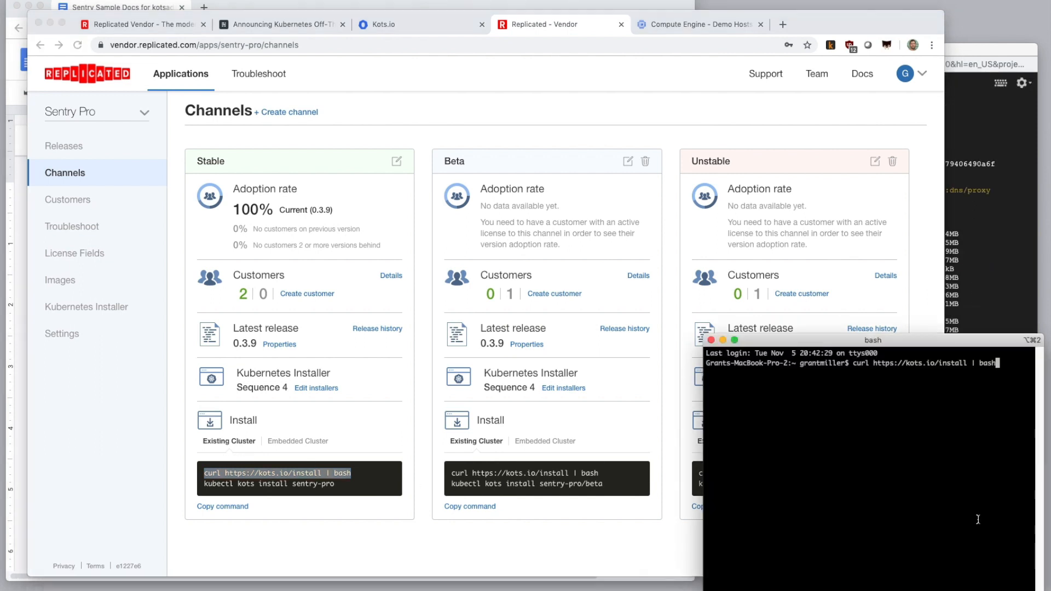
{"action": "key", "text": "Return"}
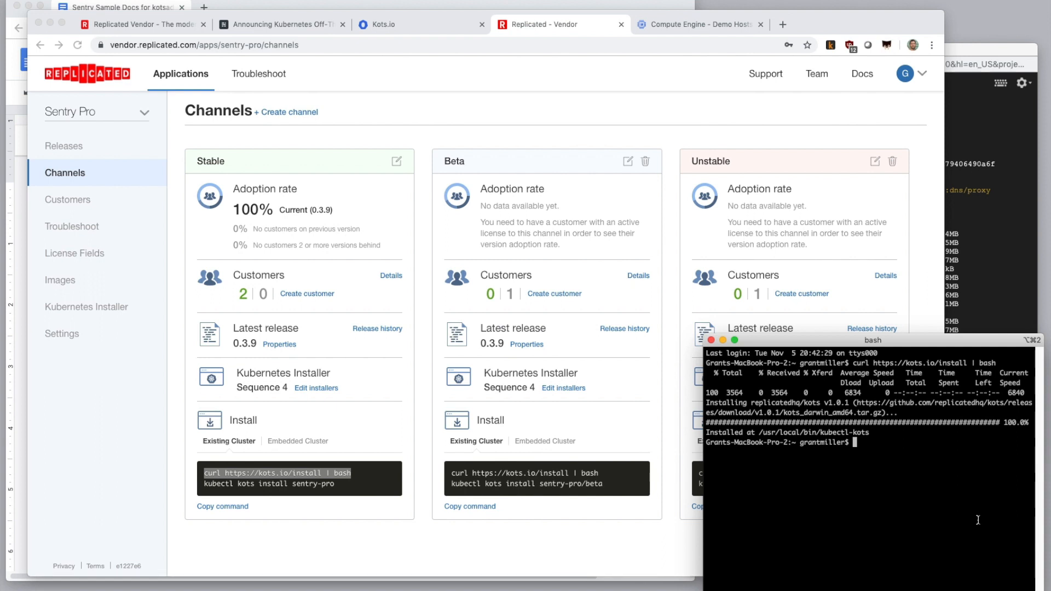
Step: Run the Stable channel's "kubectl kots install sentry-pro" command in the local terminal, deploying to the sentry-pro namespace
{"action": "left_click", "coordinate": [362, 484]}
{"action": "left_click_drag", "start_coordinate": [344, 485], "coordinate": [204, 484]}
{"action": "key", "text": "super+c"}
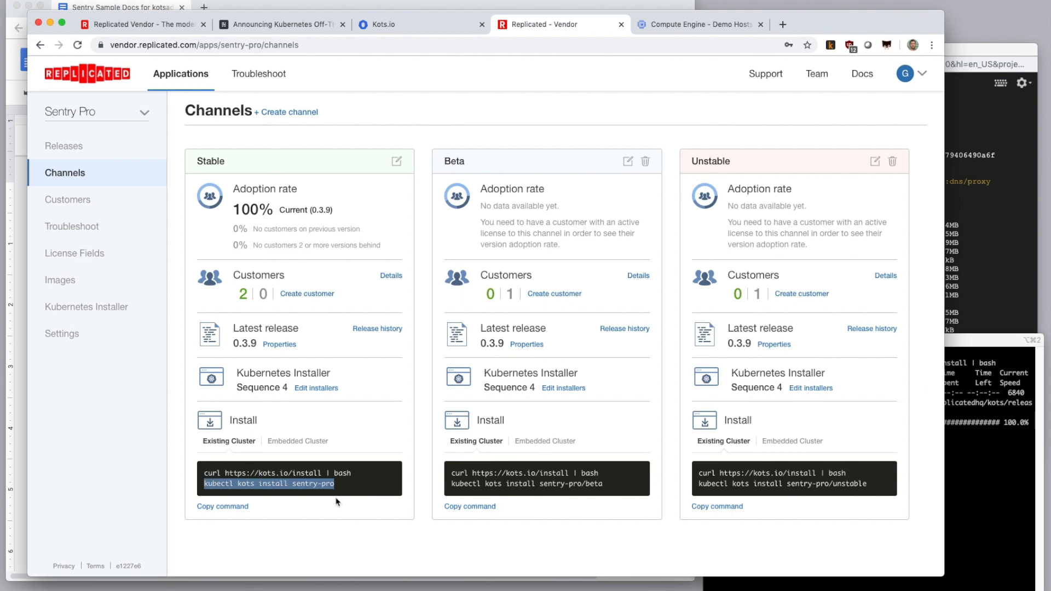
{"action": "left_click", "coordinate": [992, 456]}
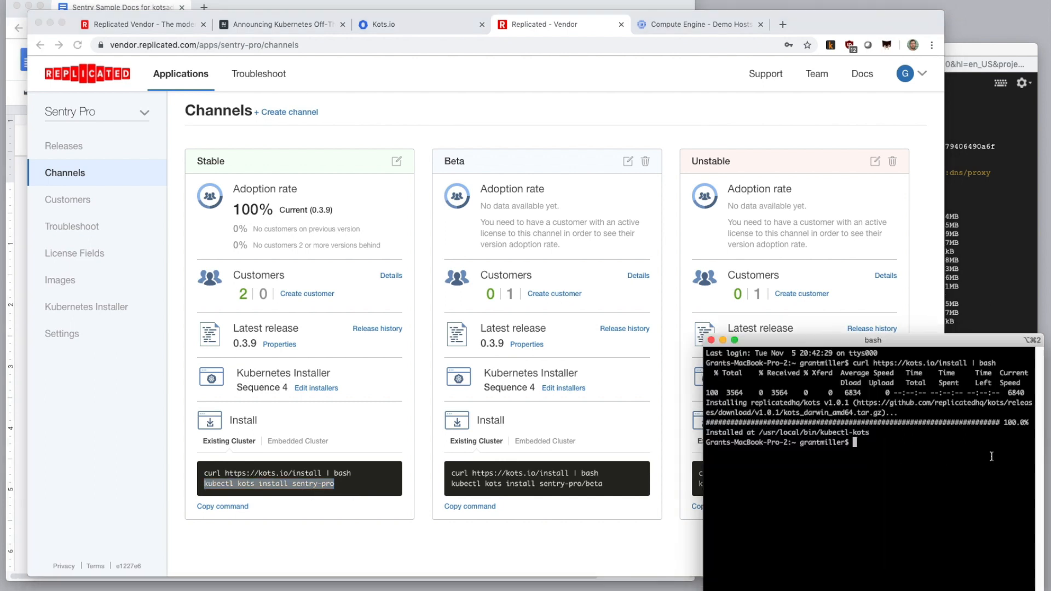
{"action": "key", "text": "super+v"}
{"action": "key", "text": "Return"}
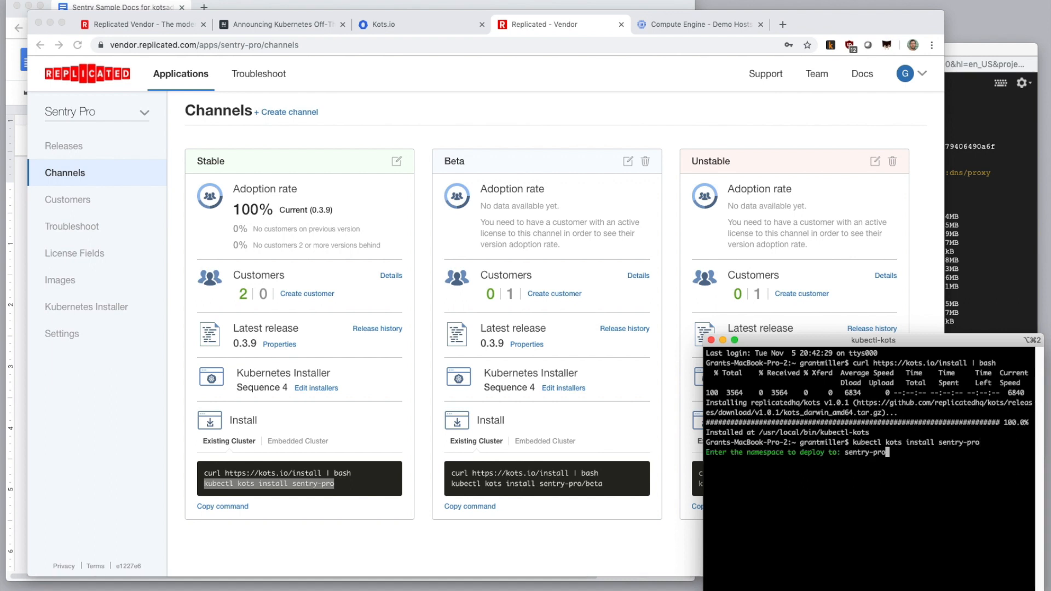
{"action": "key", "text": "Return"}
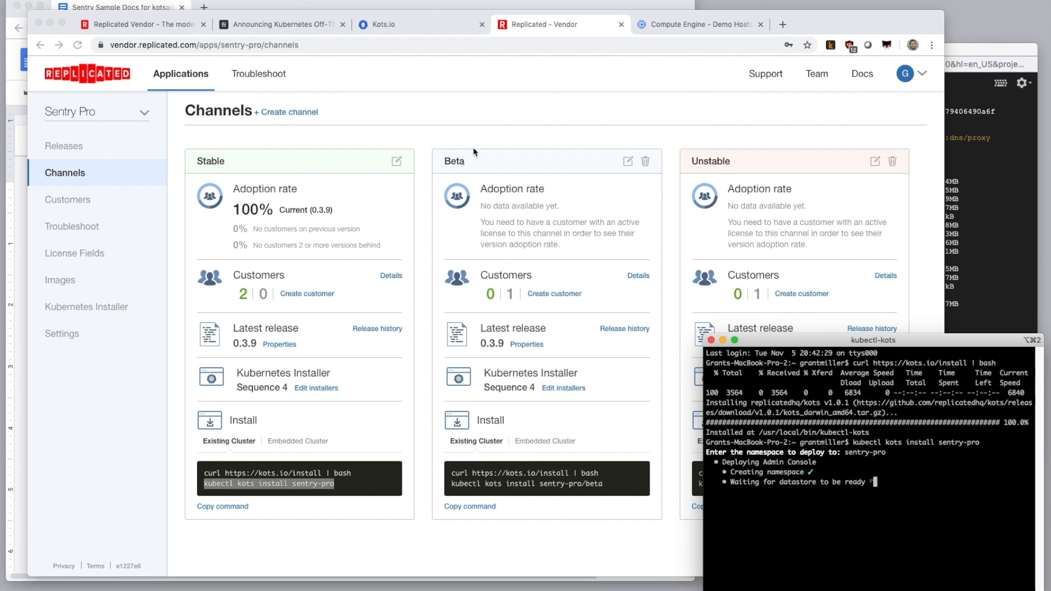
Step: Review the YAML of the active Kubernetes installer, Sequence 4, and the license settings of the customer HotCryptoCo
{"action": "left_click", "coordinate": [453, 141]}
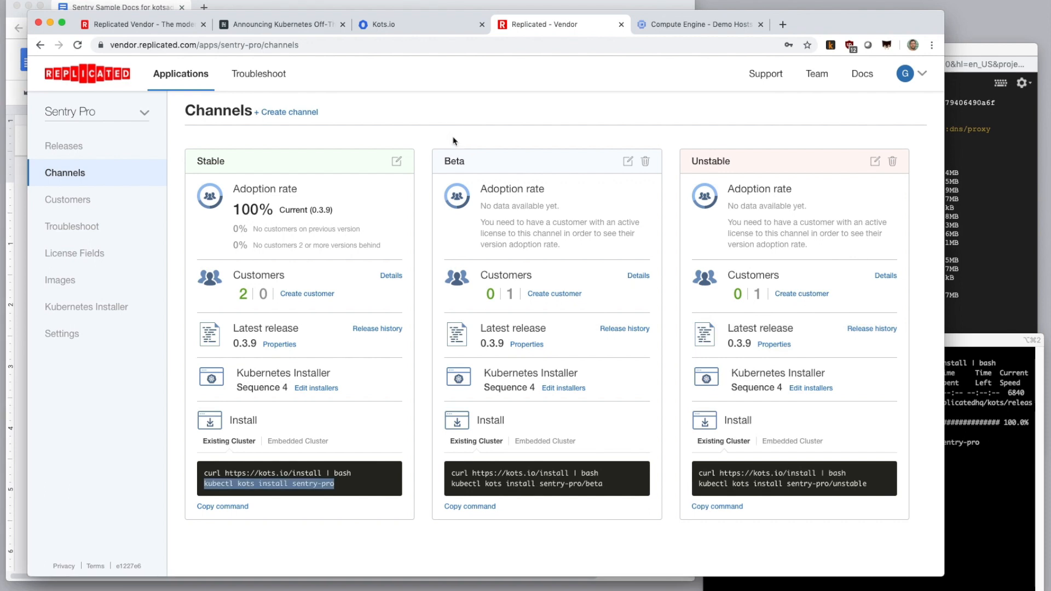
{"action": "left_click", "coordinate": [88, 207]}
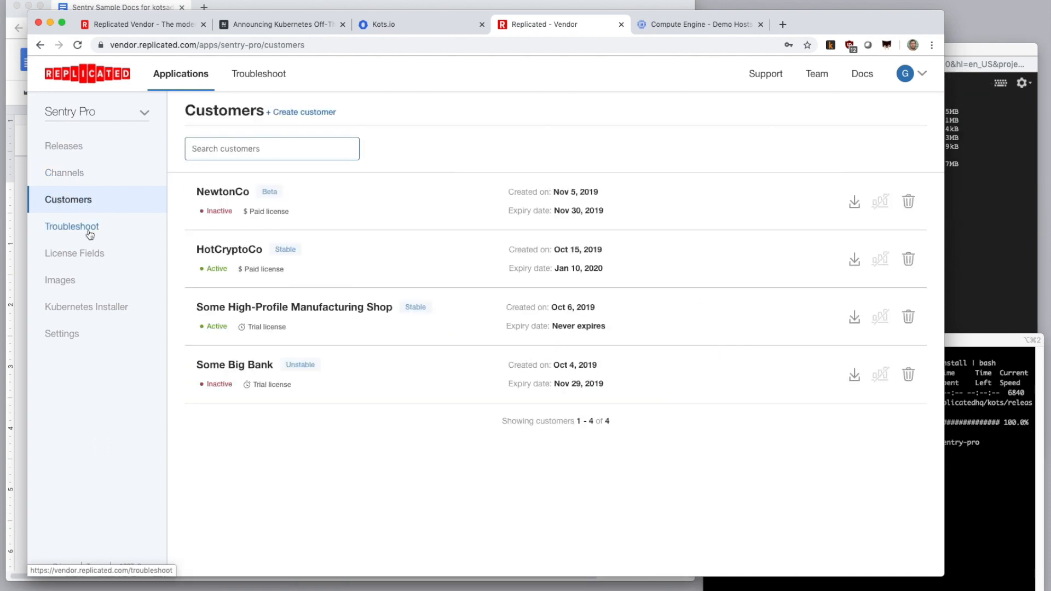
{"action": "left_click", "coordinate": [99, 308]}
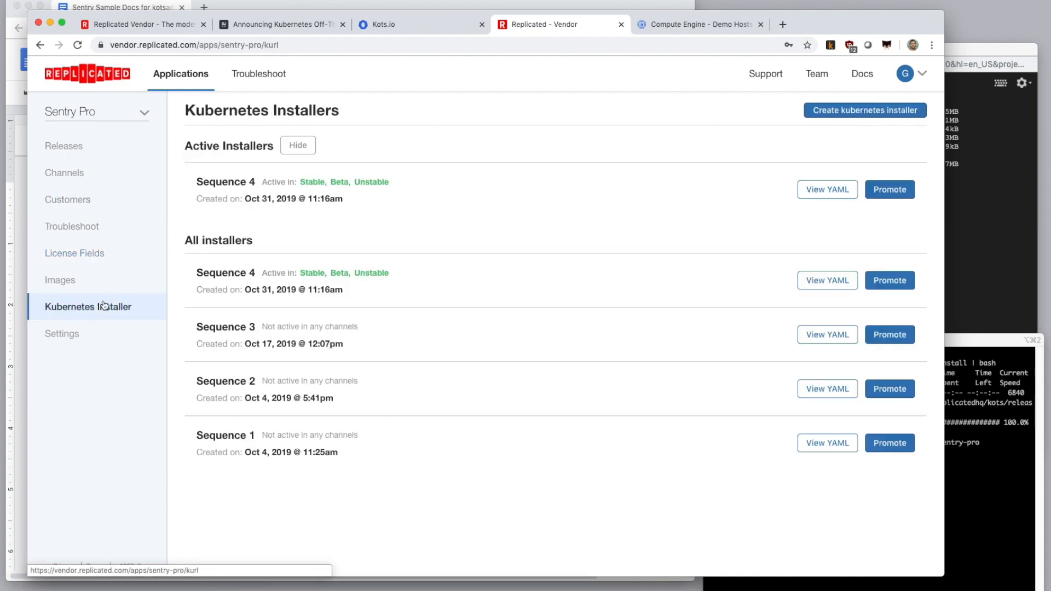
{"action": "left_click", "coordinate": [819, 189]}
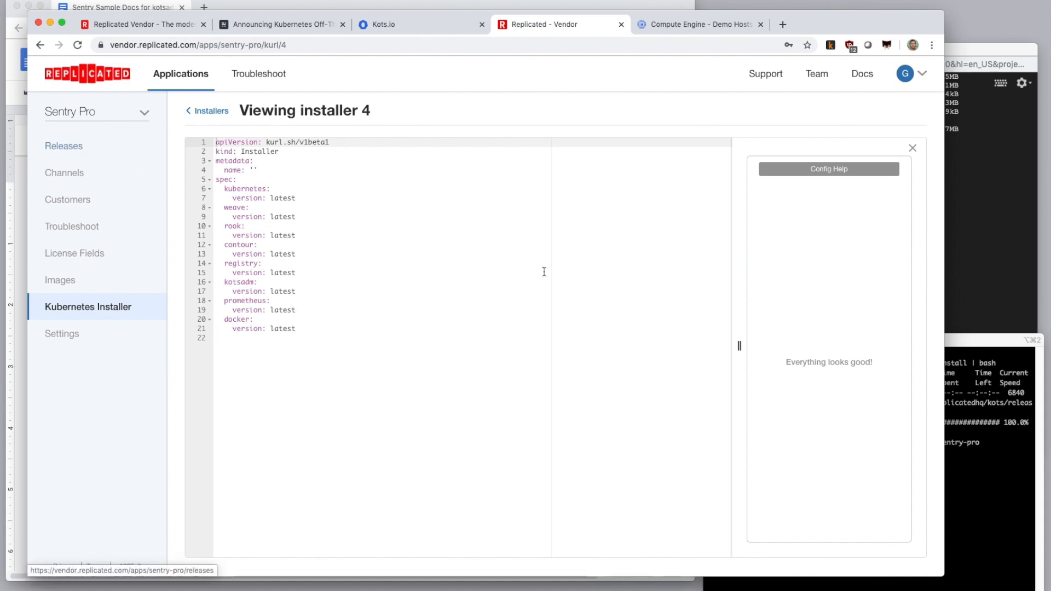
{"action": "left_click", "coordinate": [112, 201]}
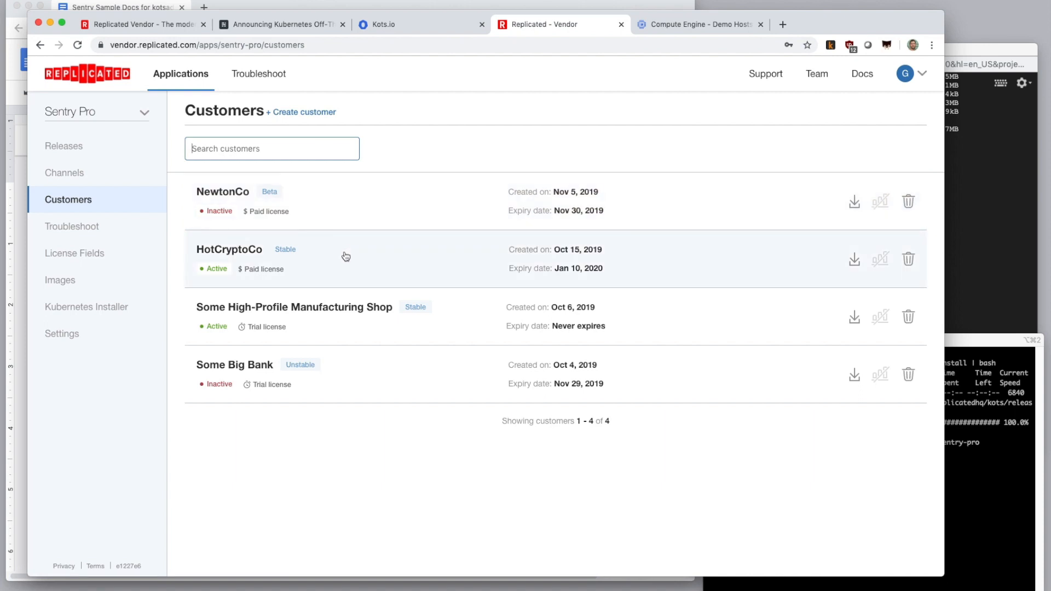
{"action": "left_click", "coordinate": [346, 256]}
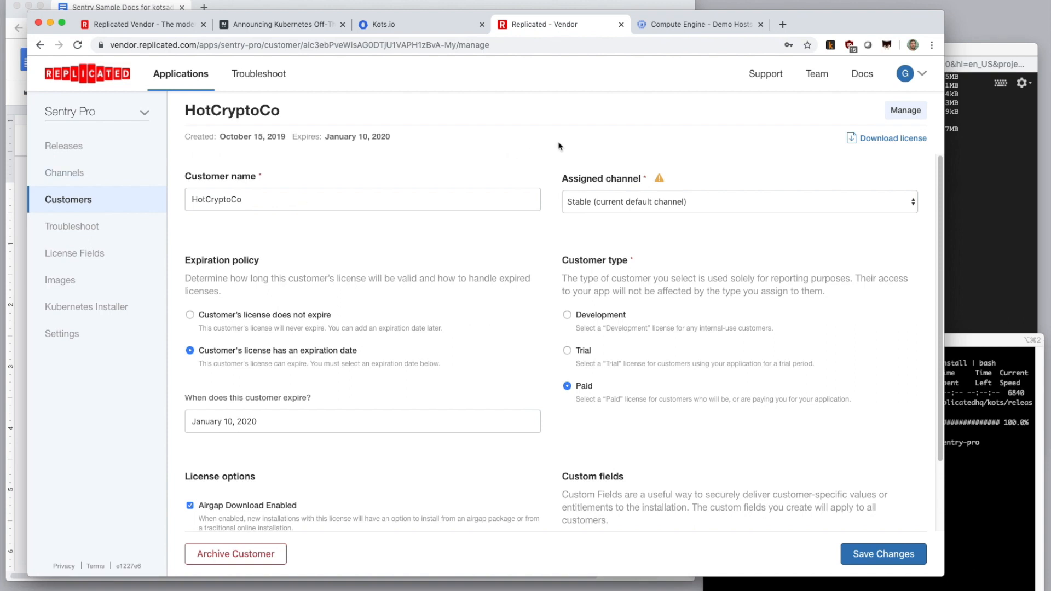
Step: Enter a new Admin Console password at the prompt in the local terminal
{"action": "left_click", "coordinate": [983, 341]}
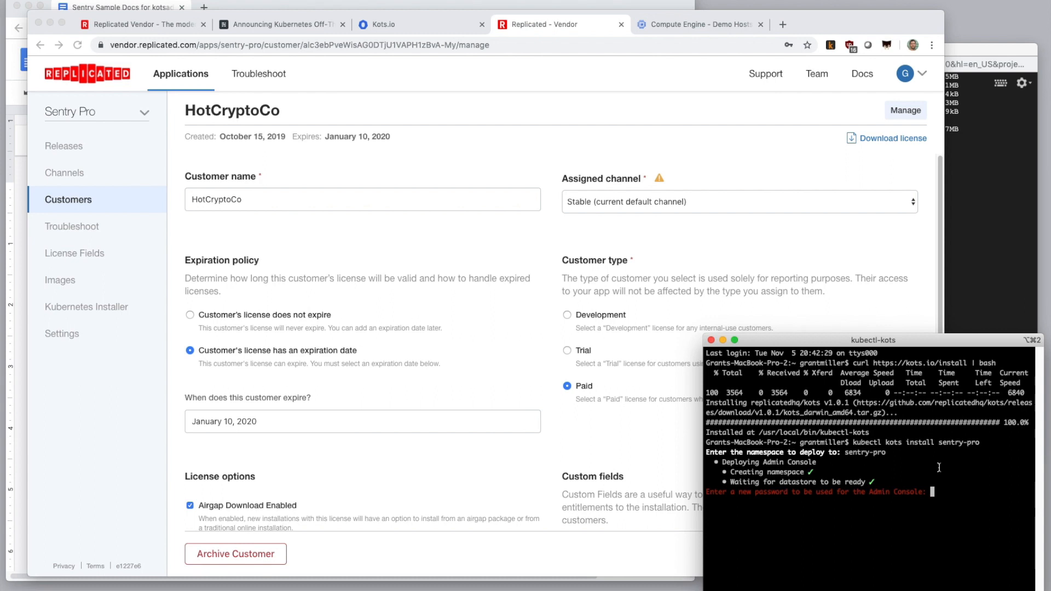
{"action": "type", "text": "•••••••"}
{"action": "key", "text": "Return"}
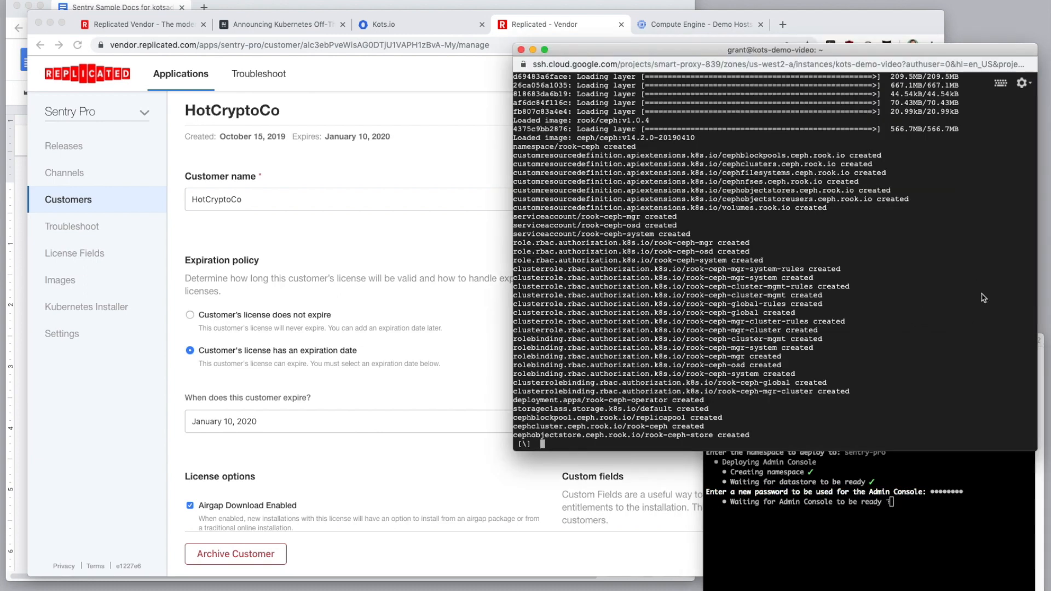
Step: Check the progress of the cloud cluster installation and of the Admin Console deployment in the local terminal
{"action": "left_click", "coordinate": [981, 297]}
{"action": "left_click", "coordinate": [896, 29]}
{"action": "left_click", "coordinate": [996, 460]}
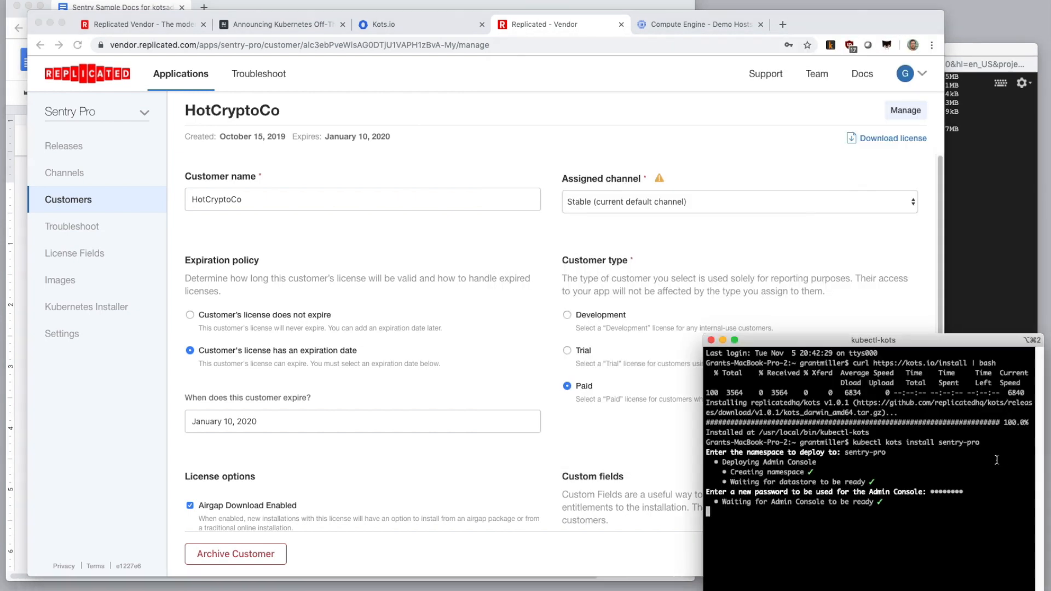
{"action": "left_click", "coordinate": [888, 24]}
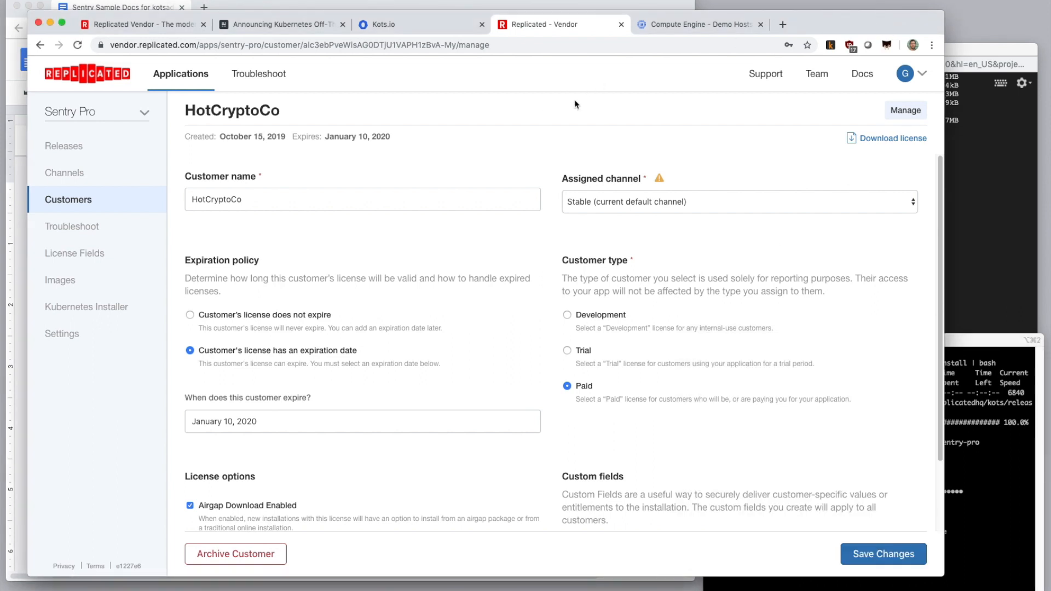
{"action": "left_click", "coordinate": [994, 344]}
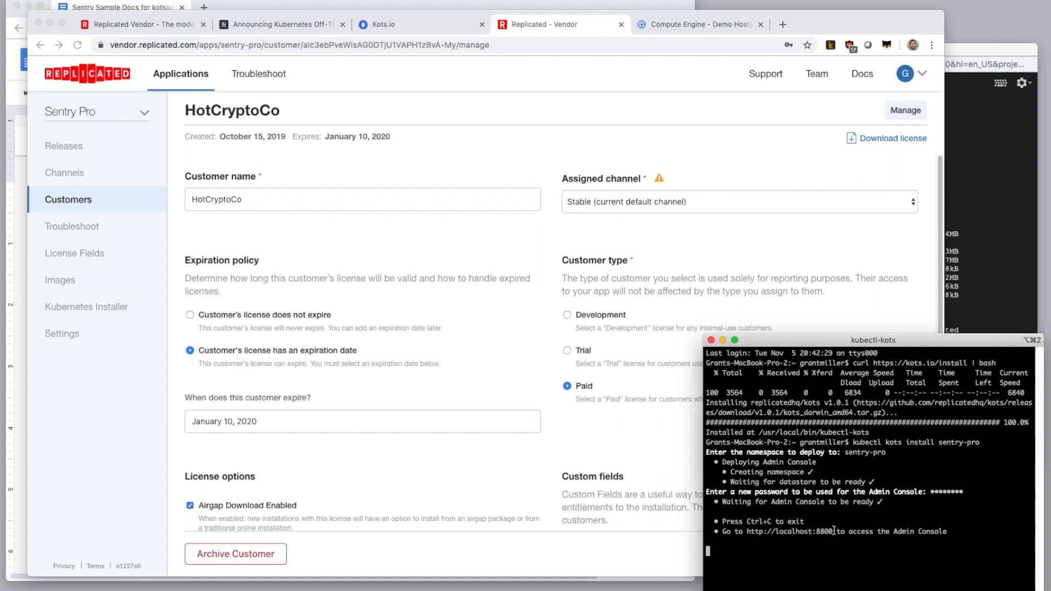
{"action": "left_click_drag", "start_coordinate": [834, 531], "coordinate": [745, 535]}
{"action": "key", "text": "super+c"}
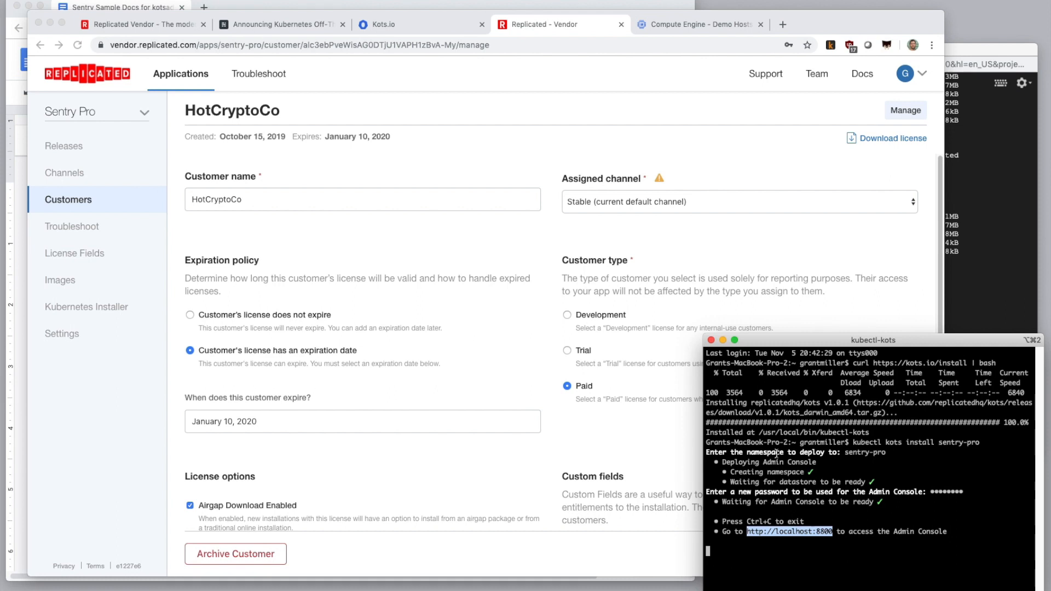
{"action": "left_click", "coordinate": [783, 24]}
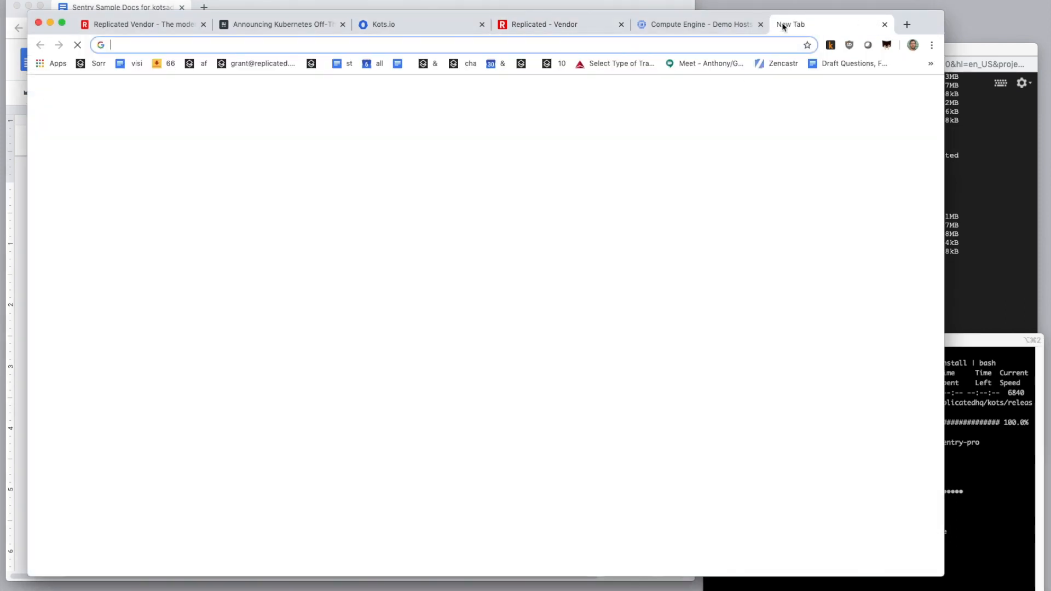
{"action": "key", "text": "super+v"}
{"action": "key", "text": "Return"}
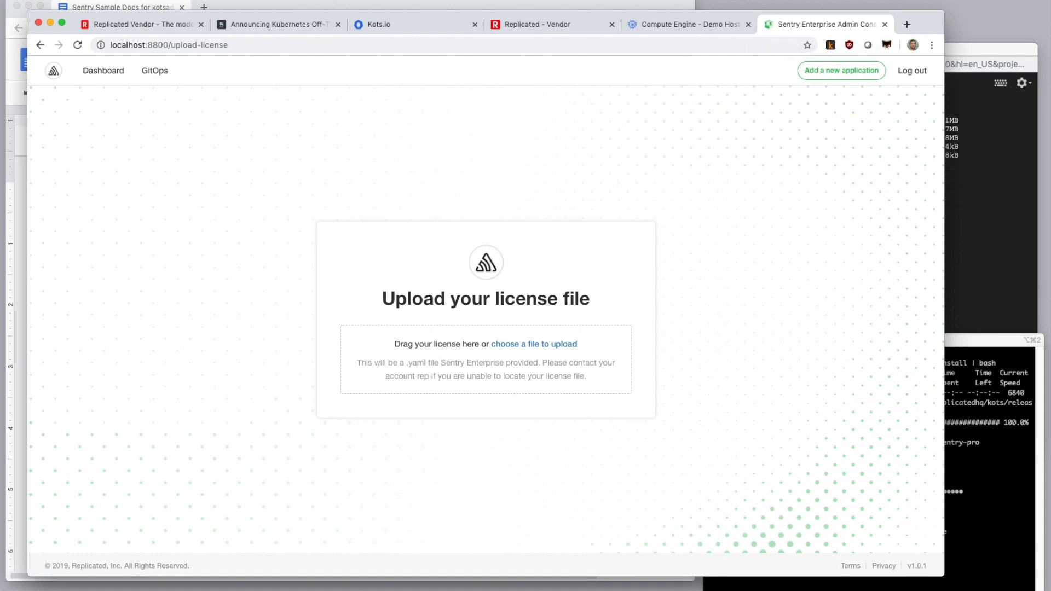
Step: Upload the license file HotCryptoCo-sentry-pro.yaml and choose to download Sentry Enterprise from the Internet instead of an airgap bundle
{"action": "key", "text": "super+Tab"}
{"action": "left_click_drag", "start_coordinate": [1050, 347], "coordinate": [528, 344]}
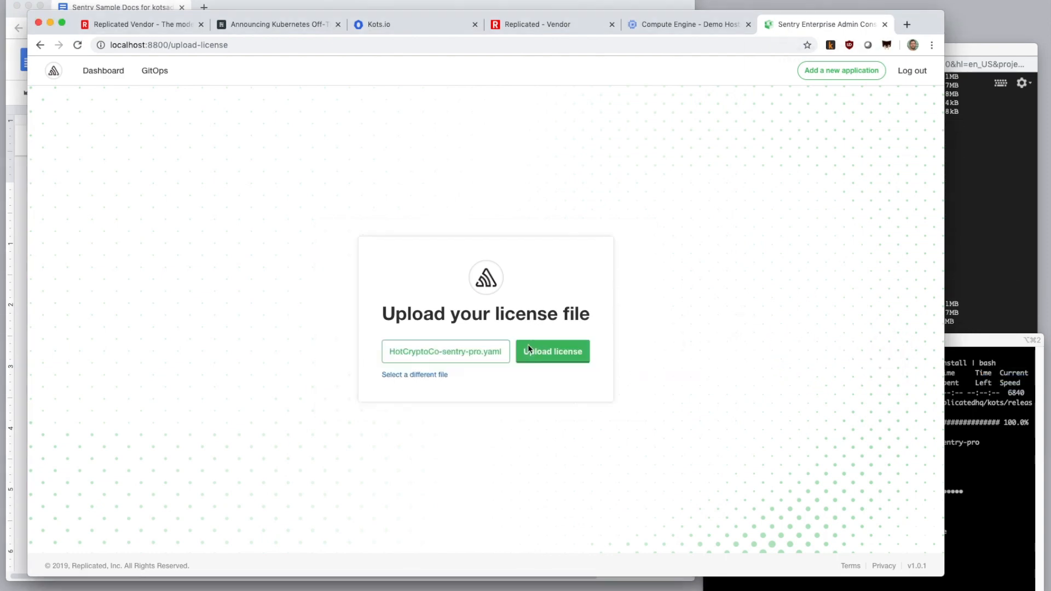
{"action": "left_click", "coordinate": [550, 355]}
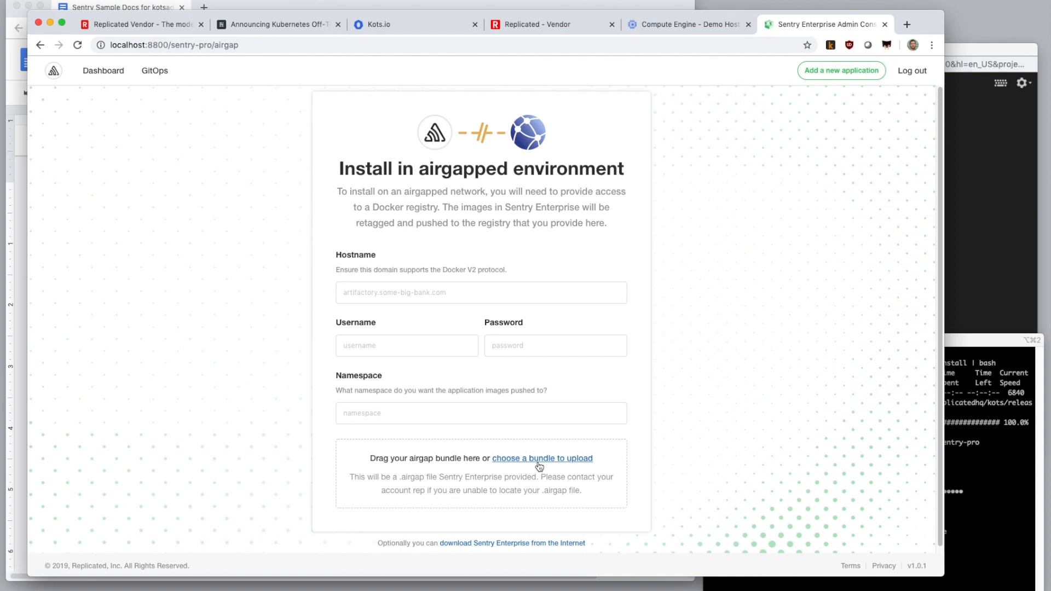
{"action": "left_click", "coordinate": [530, 544]}
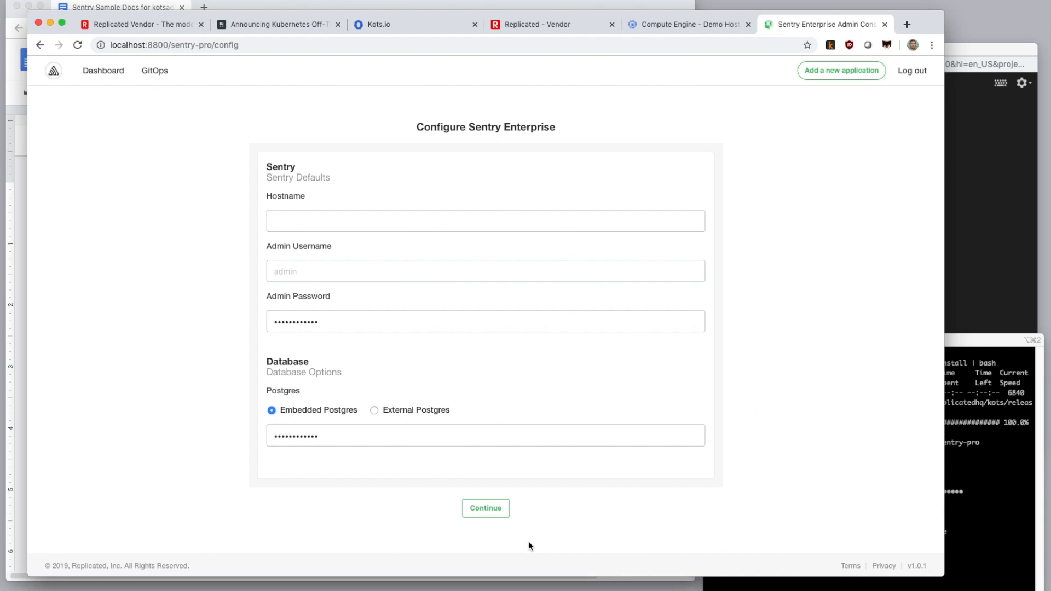
Step: Set the Sentry hostname to sentry.somebigbank.com and continue to the preflight checks
{"action": "left_click", "coordinate": [354, 224]}
{"action": "type", "text": "sentry.some"}
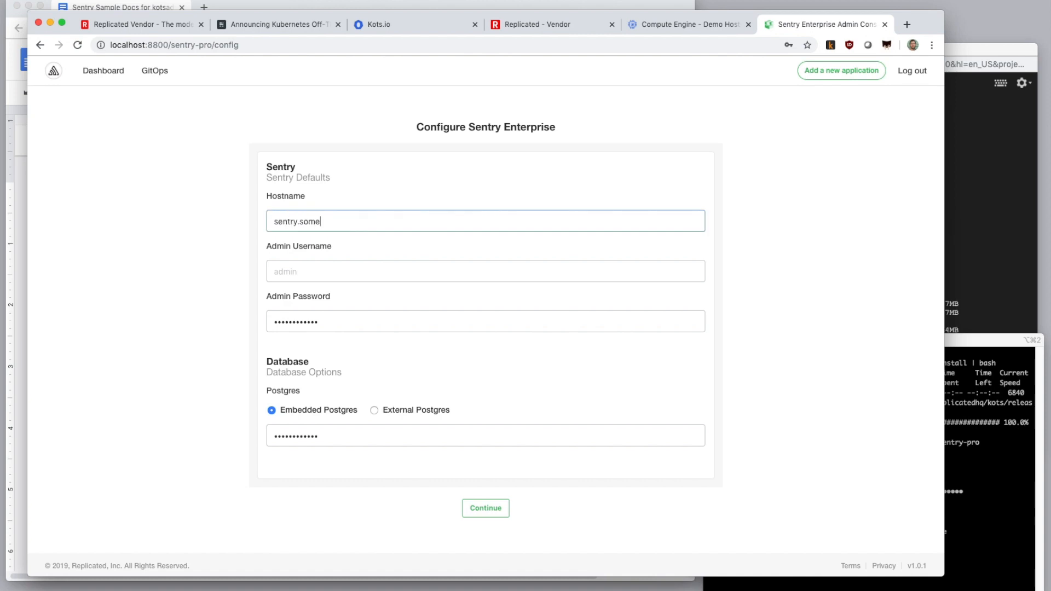
{"action": "type", "text": "bigbank.com"}
{"action": "left_click", "coordinate": [487, 511]}
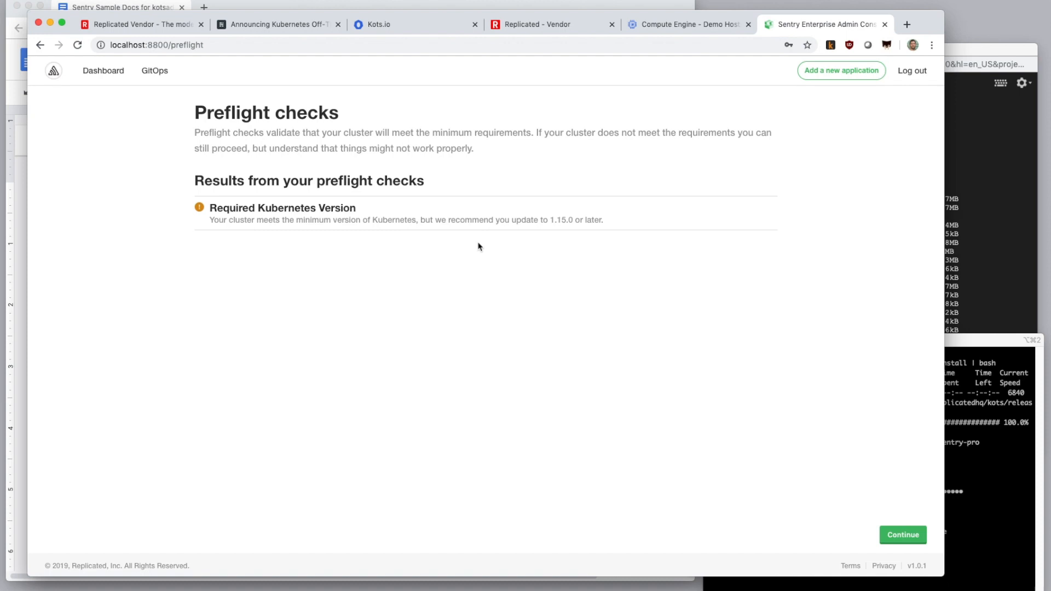
Step: Deploy Sentry Enterprise despite the preflight issues and check for application updates
{"action": "left_click", "coordinate": [901, 536]}
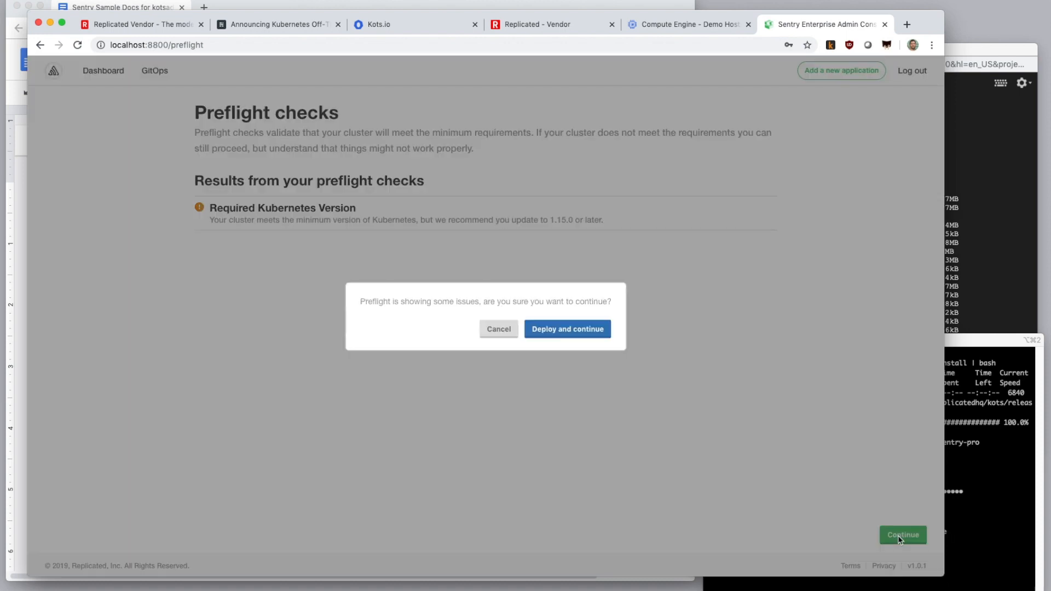
{"action": "left_click", "coordinate": [575, 335]}
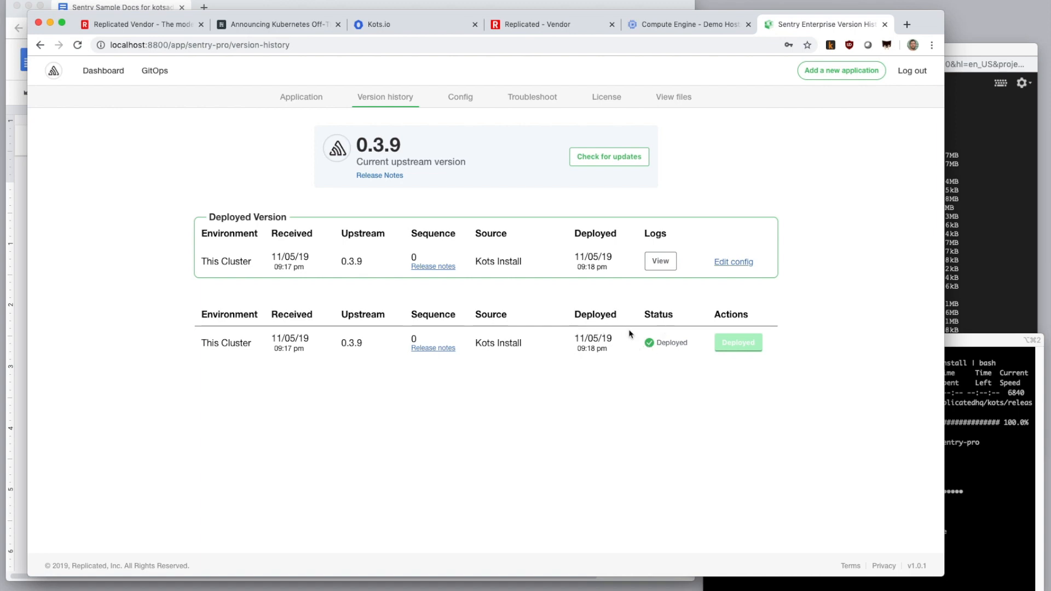
{"action": "left_click", "coordinate": [601, 158]}
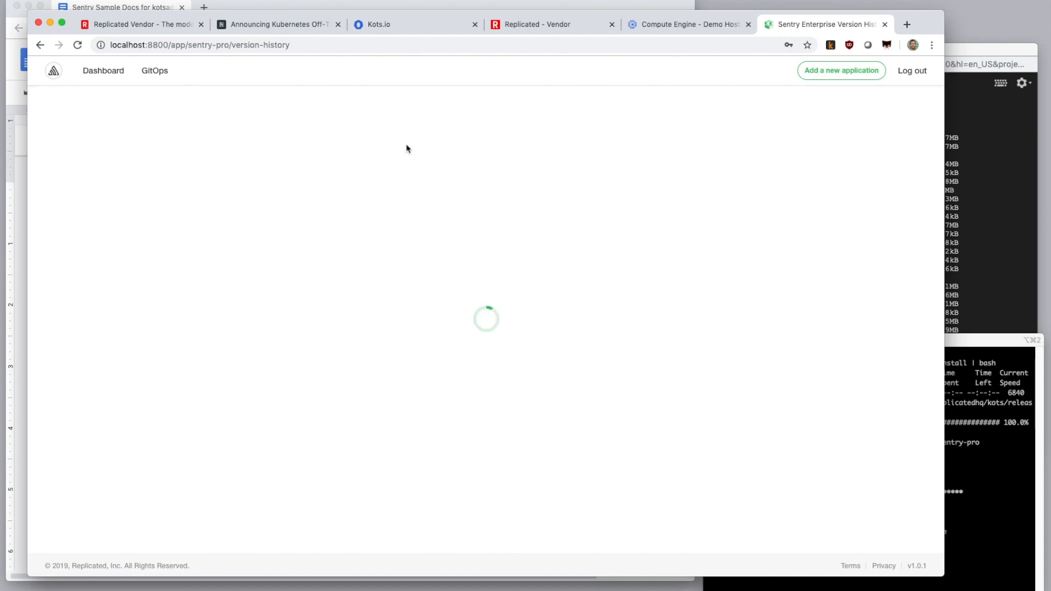
Step: Start the GitOps setup with GitLab as provider and sfasf as owner and repository, and continue to the deployment action
{"action": "left_click", "coordinate": [154, 73]}
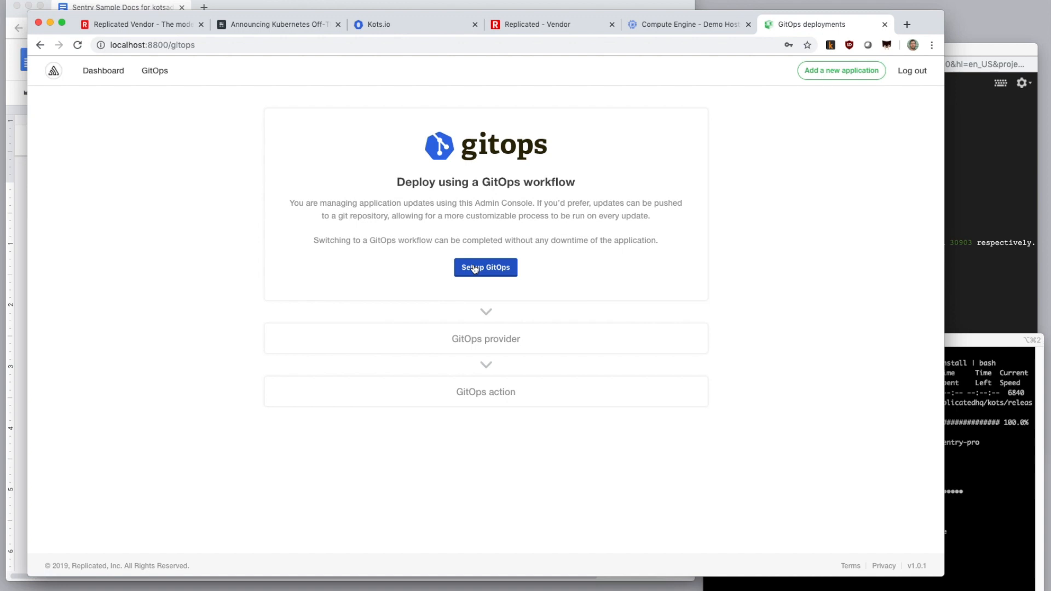
{"action": "left_click", "coordinate": [474, 267]}
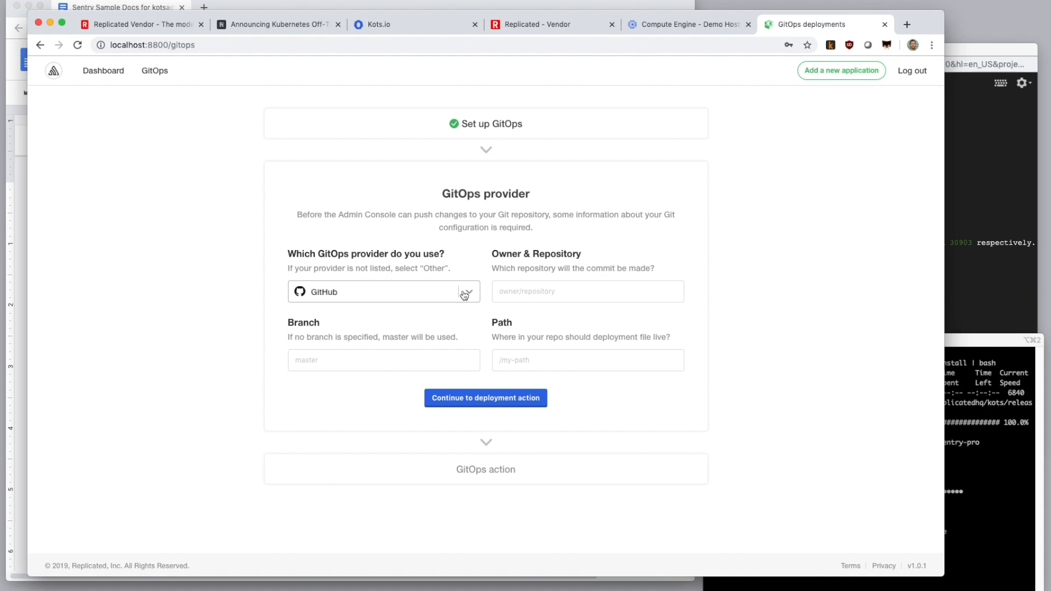
{"action": "left_click", "coordinate": [465, 295]}
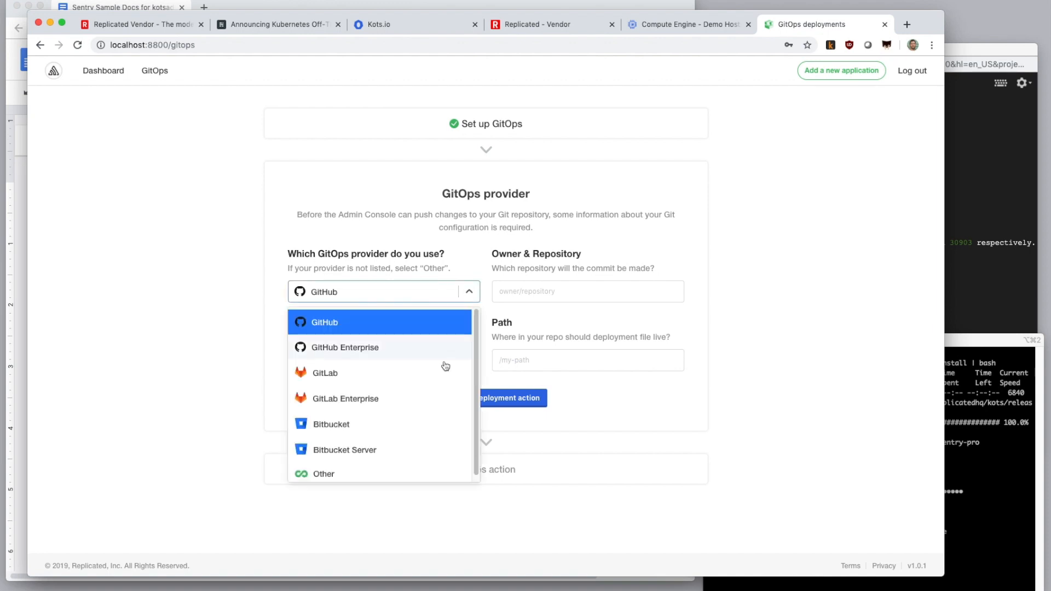
{"action": "left_click", "coordinate": [442, 382]}
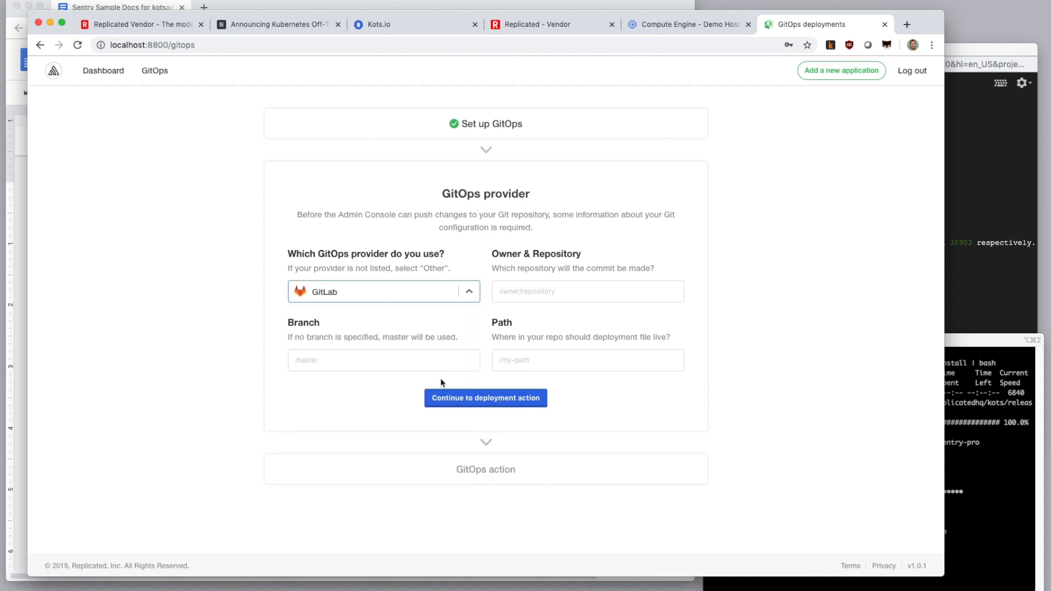
{"action": "left_click", "coordinate": [525, 293]}
{"action": "type", "text": "sfasf"}
{"action": "left_click", "coordinate": [487, 400]}
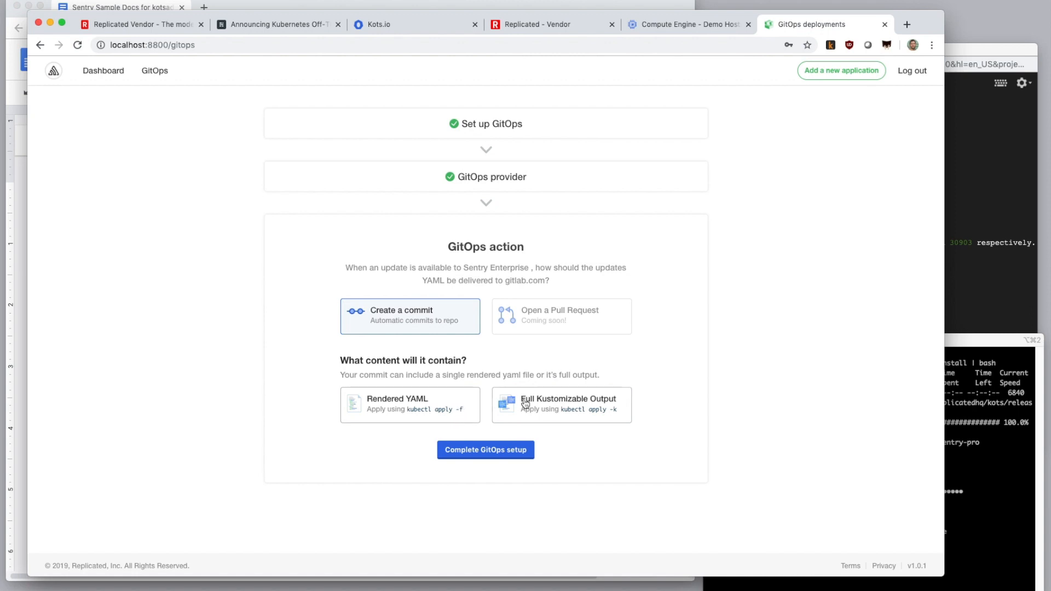
Step: Compare the commit content options Rendered YAML and Full Kustomizable Output, leaving Full Kustomizable Output selected
{"action": "left_click", "coordinate": [533, 406]}
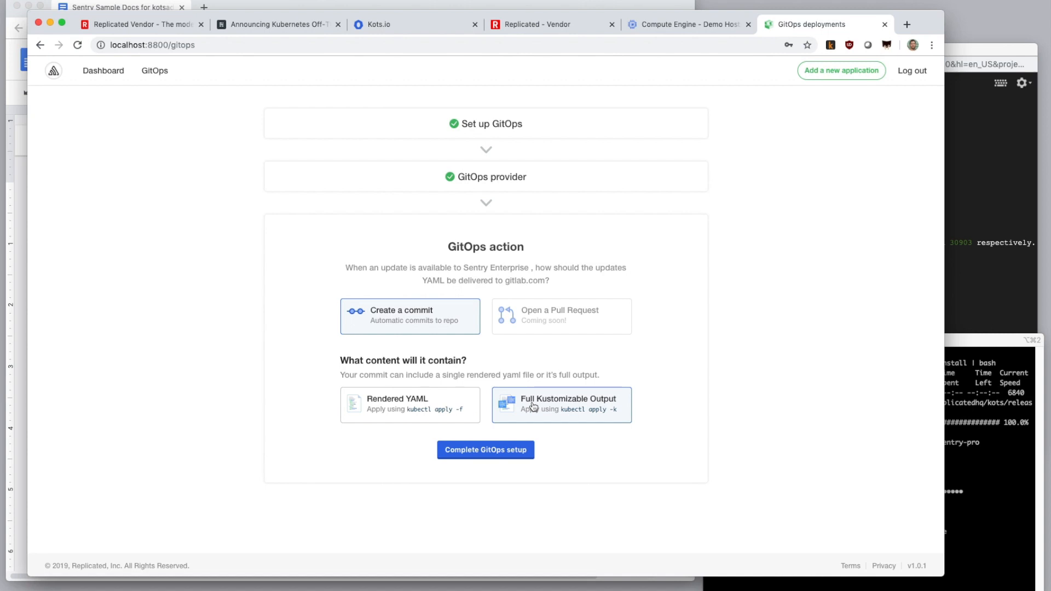
{"action": "left_click", "coordinate": [467, 408]}
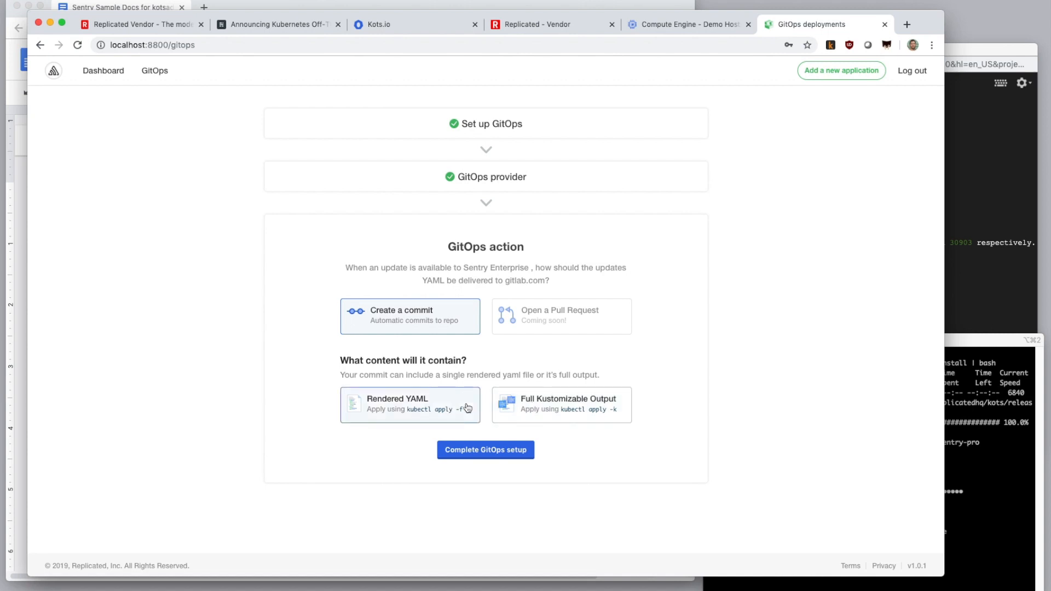
{"action": "left_click", "coordinate": [516, 407]}
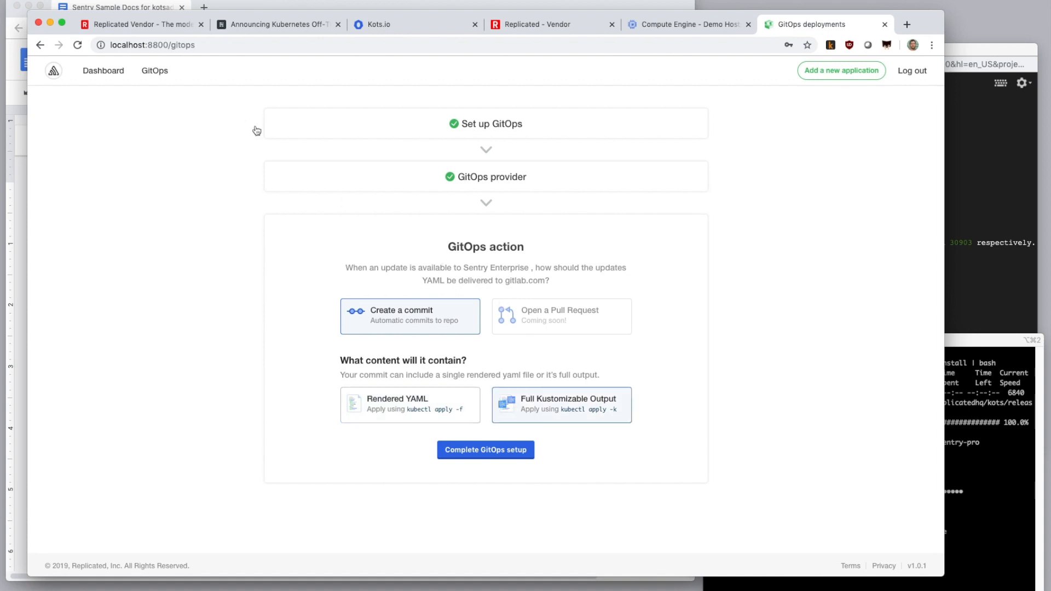
Step: Return to the Sentry Enterprise dashboard and view the Prometheus endpoint setting for graphs without saving it
{"action": "left_click", "coordinate": [112, 74]}
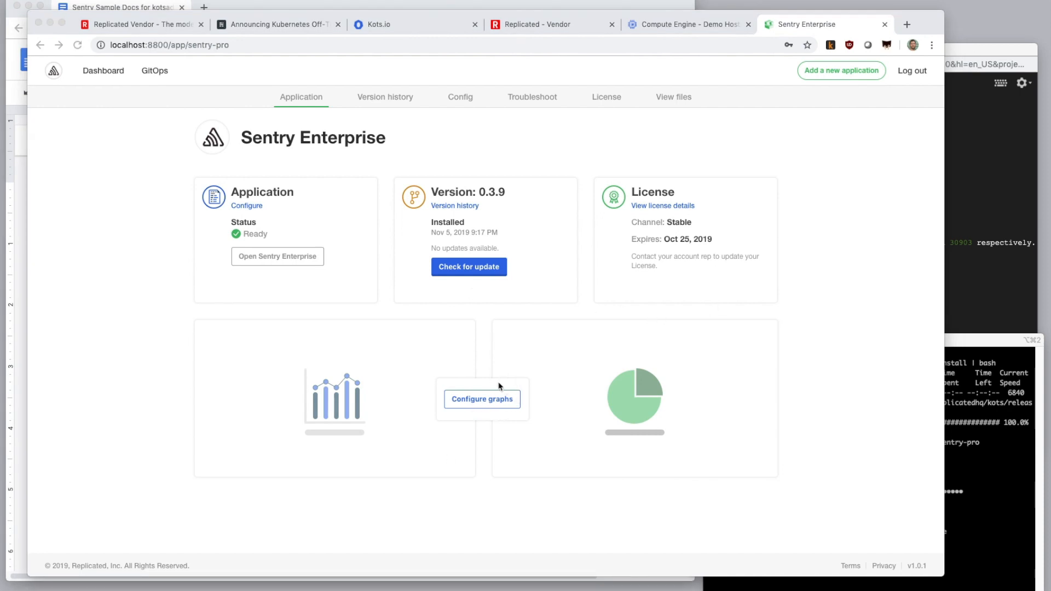
{"action": "left_click", "coordinate": [501, 402]}
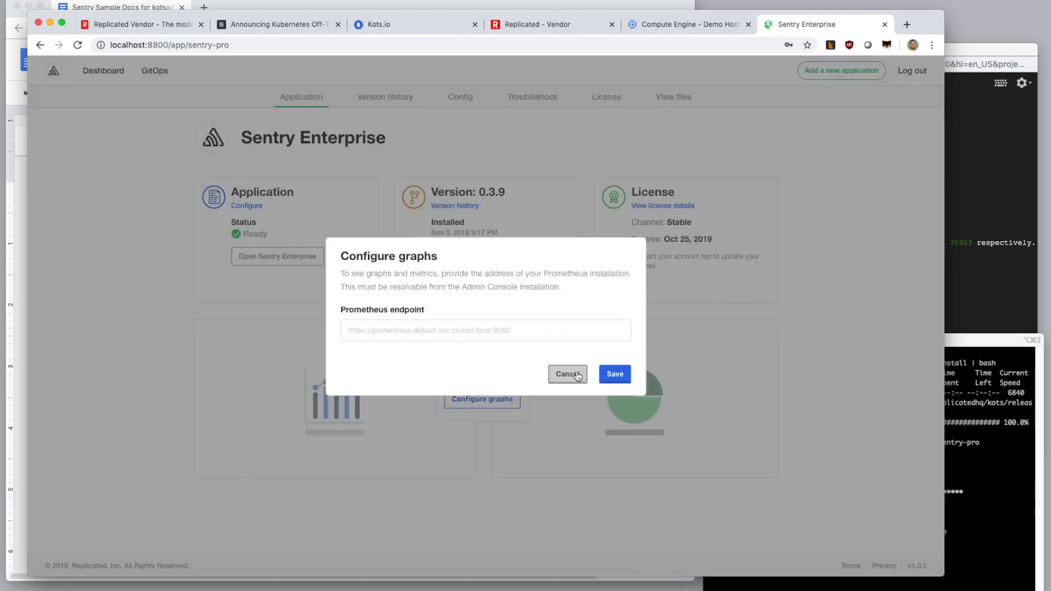
{"action": "left_click", "coordinate": [567, 375]}
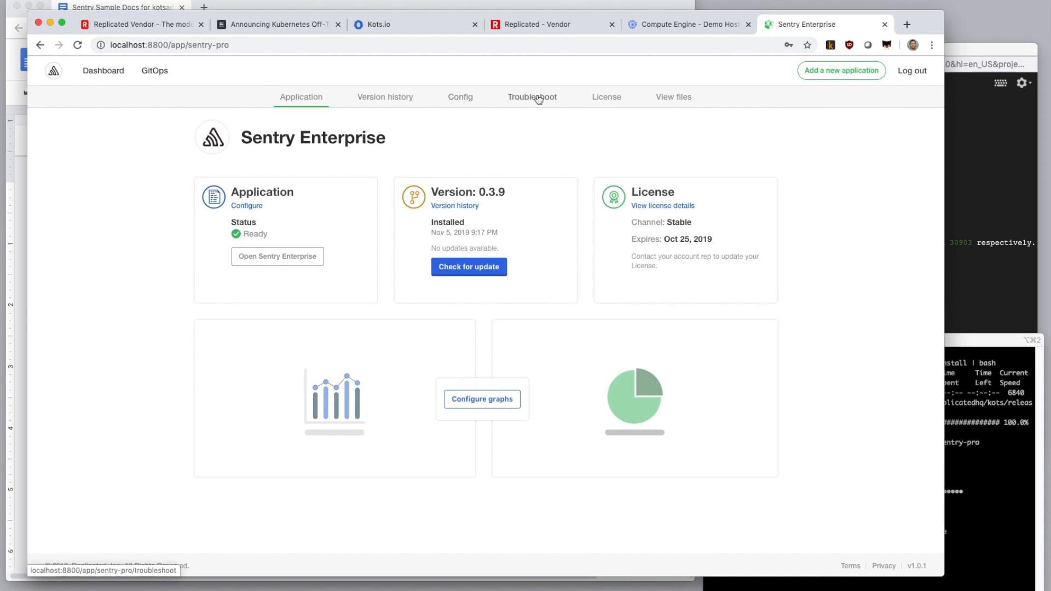
Step: View kustomization.yaml under overlays/downstreams/this-cluster in the application files and read the instructions for editing patches
{"action": "left_click", "coordinate": [674, 101]}
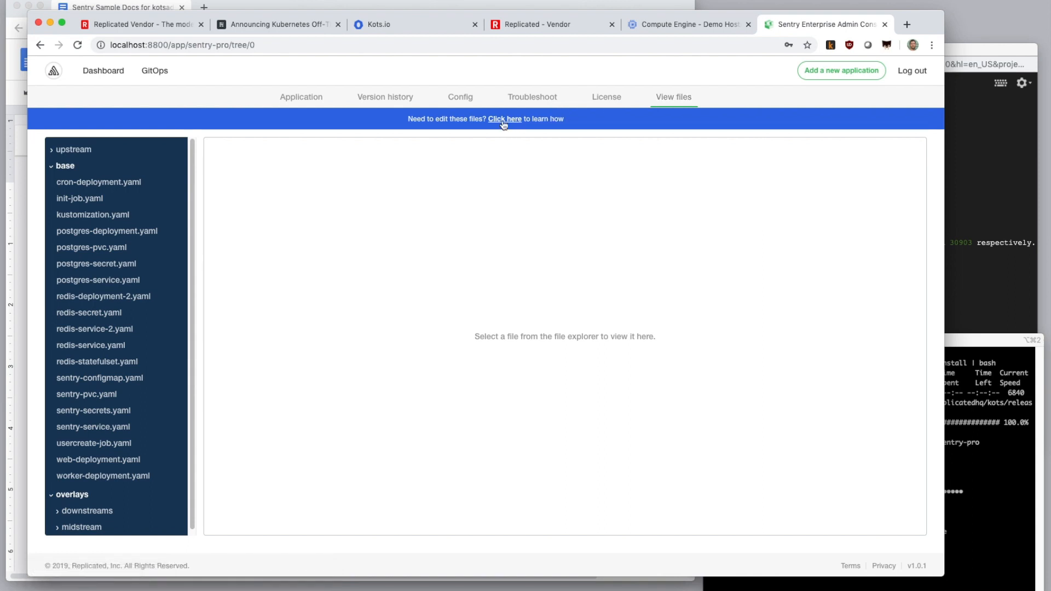
{"action": "scroll", "coordinate": [130, 380], "scroll_direction": "down", "scroll_amount": 1}
{"action": "left_click", "coordinate": [74, 509]}
{"action": "scroll", "coordinate": [82, 520], "scroll_direction": "down", "scroll_amount": 1}
{"action": "left_click", "coordinate": [88, 508]}
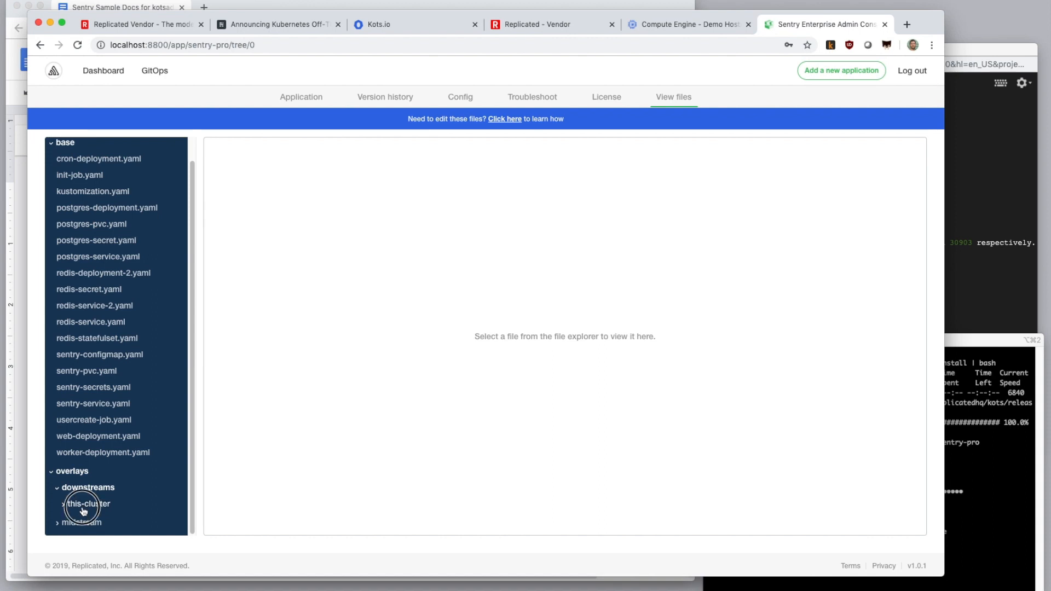
{"action": "left_click", "coordinate": [90, 519]}
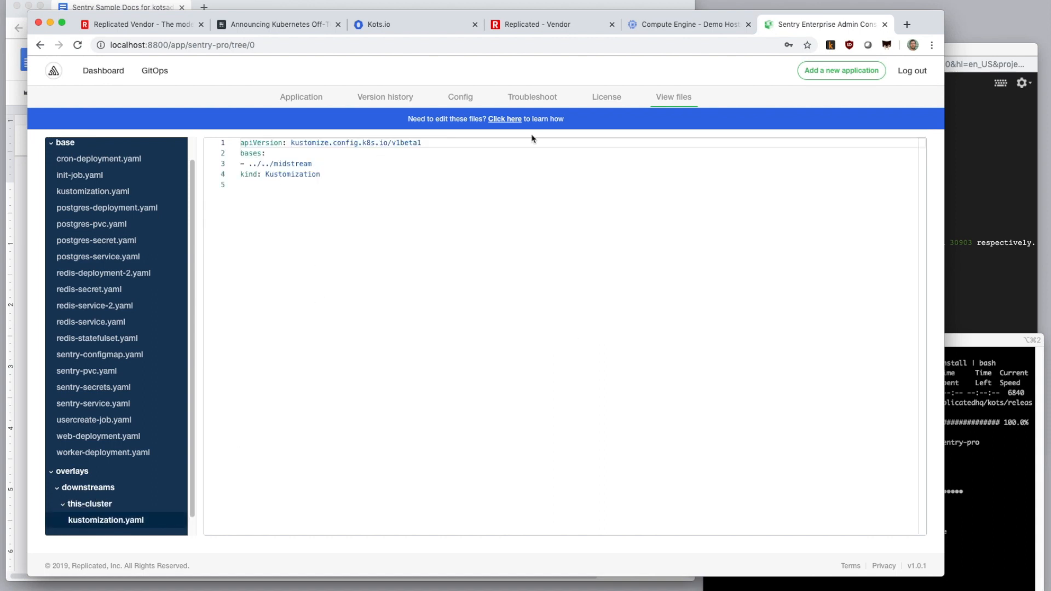
{"action": "left_click", "coordinate": [510, 119]}
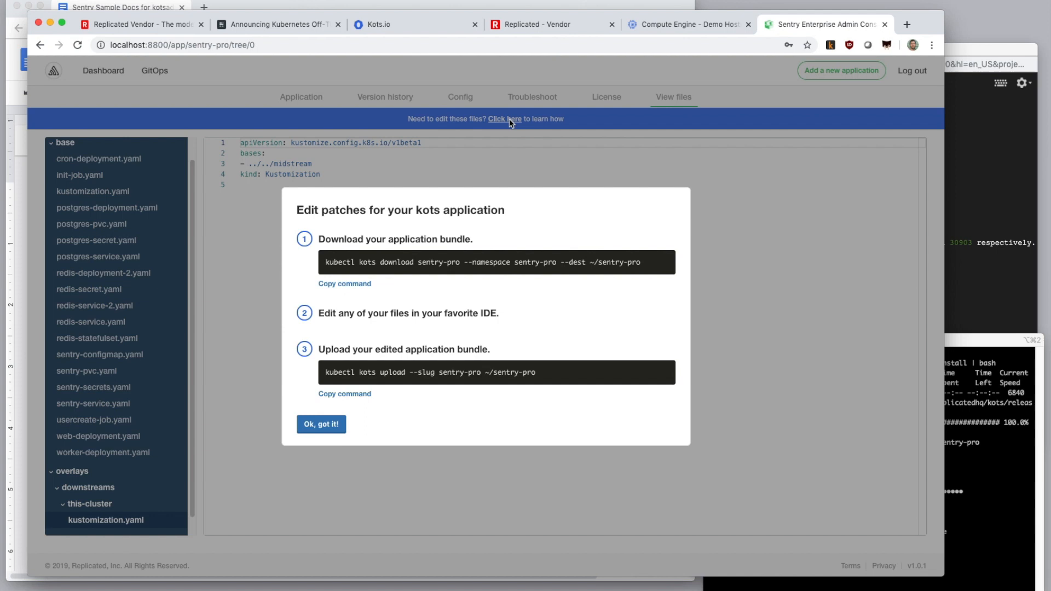
{"action": "left_click", "coordinate": [314, 425]}
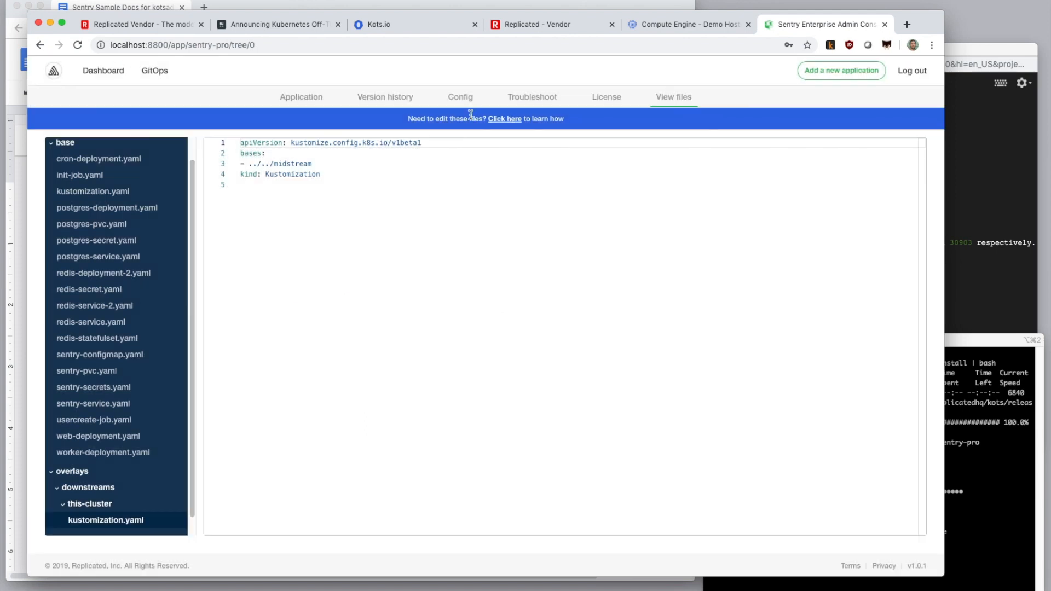
Step: Review the application's version history and the page for analyzing Sentry Enterprise for support
{"action": "left_click", "coordinate": [385, 97]}
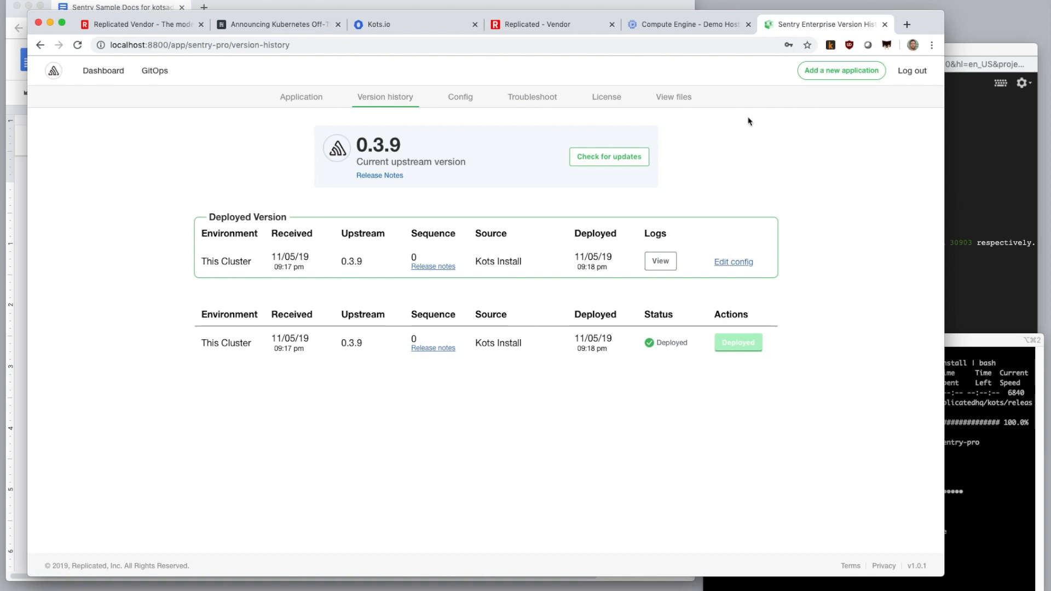
{"action": "left_click", "coordinate": [543, 100]}
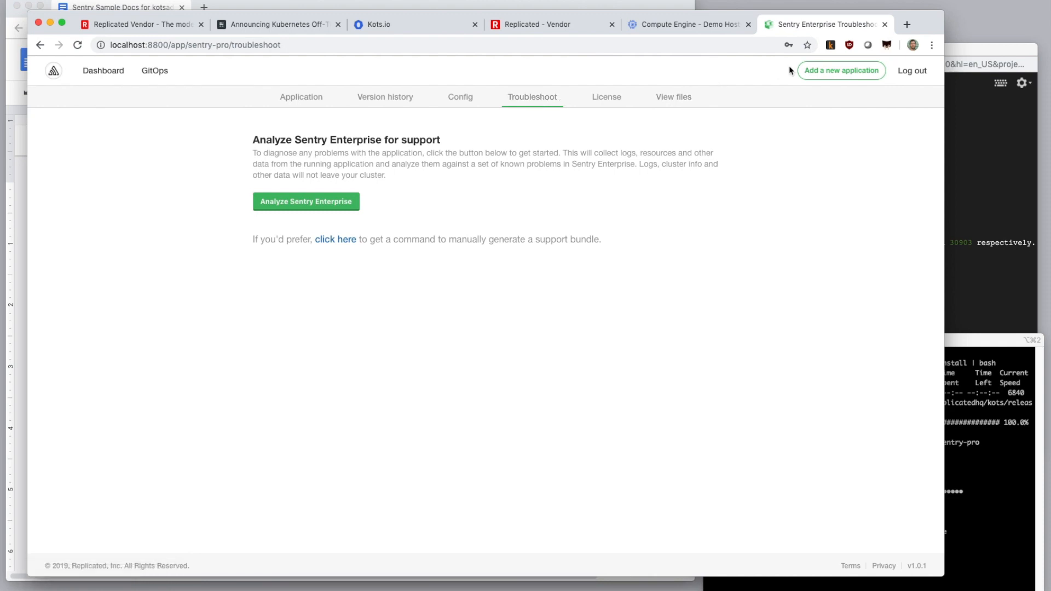
{"action": "left_click", "coordinate": [993, 55]}
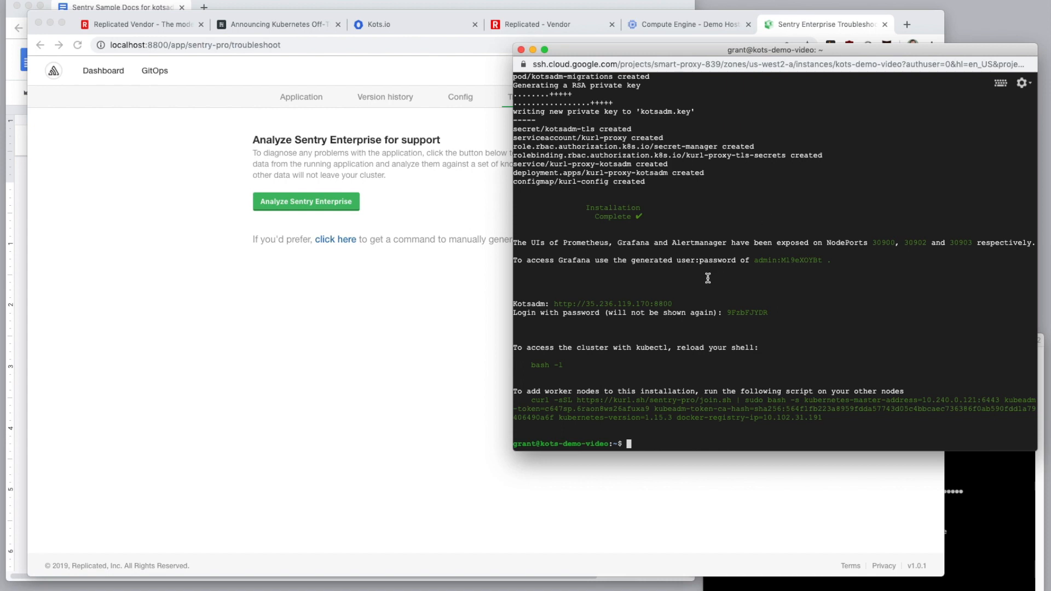
{"action": "double_click", "coordinate": [670, 303]}
{"action": "left_click", "coordinate": [678, 303]}
{"action": "left_click_drag", "start_coordinate": [672, 304], "coordinate": [554, 305]}
{"action": "key", "text": "super+c"}
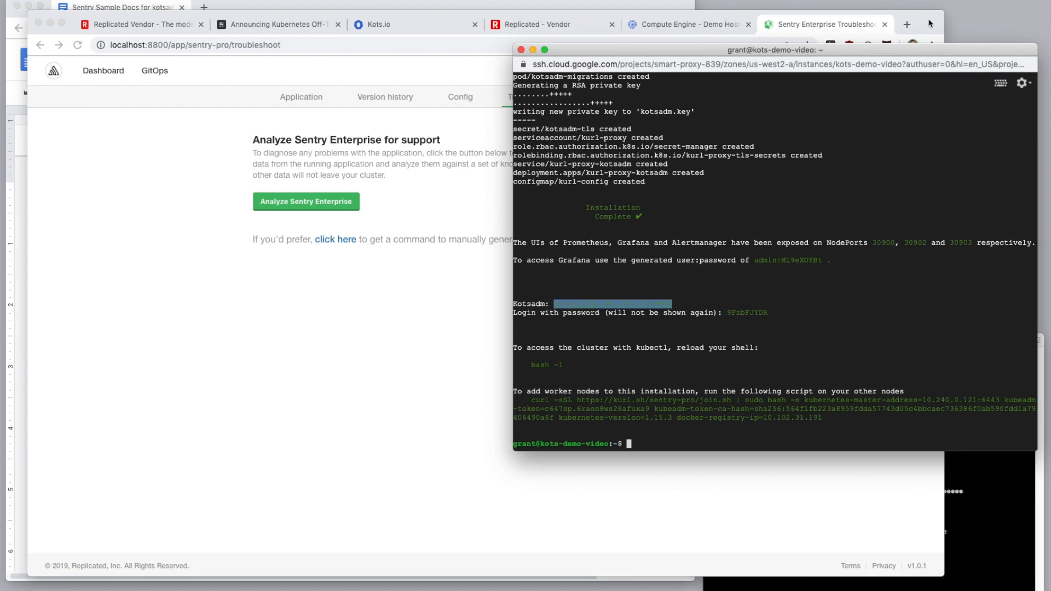
{"action": "left_click", "coordinate": [912, 24]}
{"action": "left_click", "coordinate": [912, 24]}
{"action": "key", "text": "super+v"}
{"action": "key", "text": "Return"}
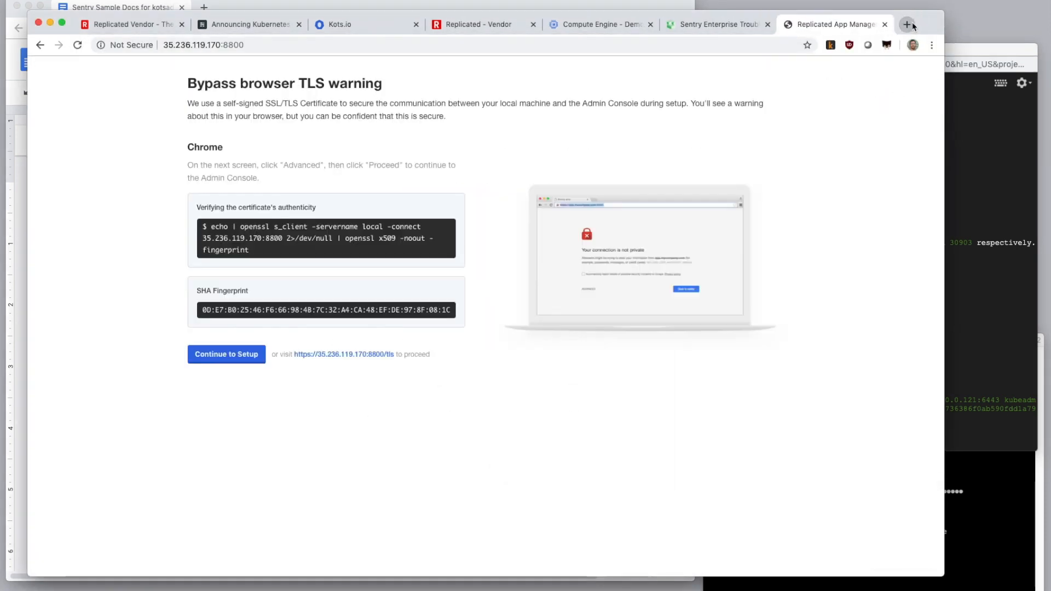
Step: Copy the generated Kotsadm login password from the SSH terminal and return to the TLS setup page
{"action": "left_click", "coordinate": [998, 192]}
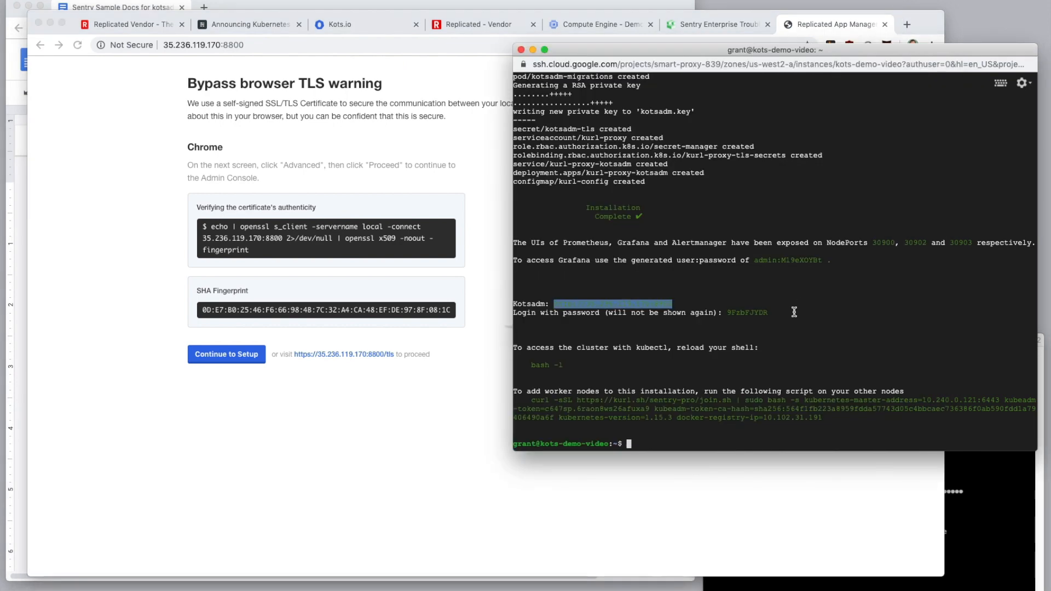
{"action": "left_click_drag", "start_coordinate": [768, 312], "coordinate": [732, 313]}
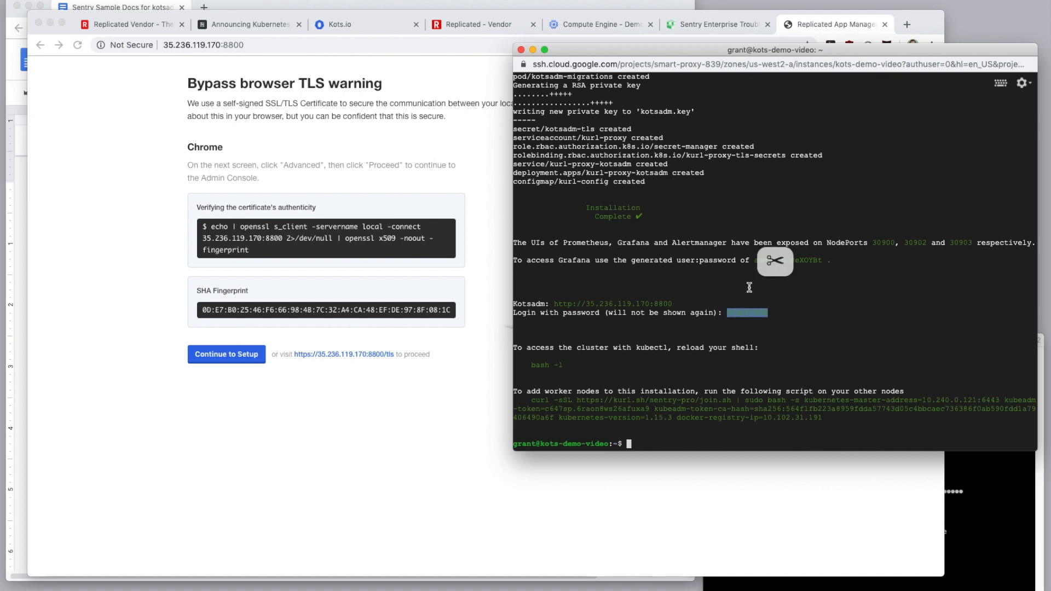
{"action": "left_click", "coordinate": [459, 185]}
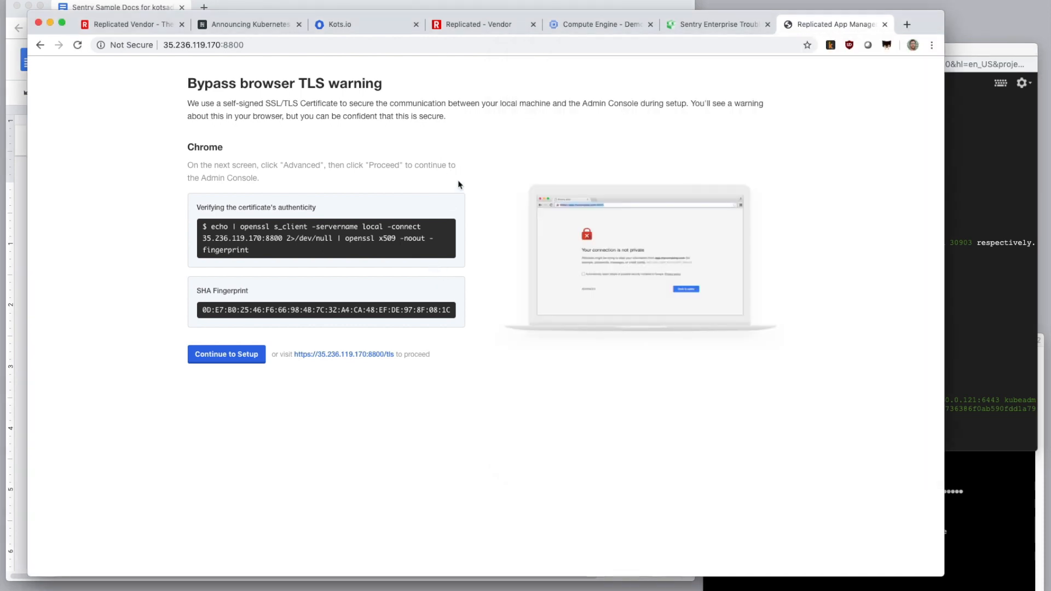
Step: Continue to setup past the browser's self-signed certificate warning and skip uploading an SSL certificate and private key
{"action": "left_click", "coordinate": [246, 355]}
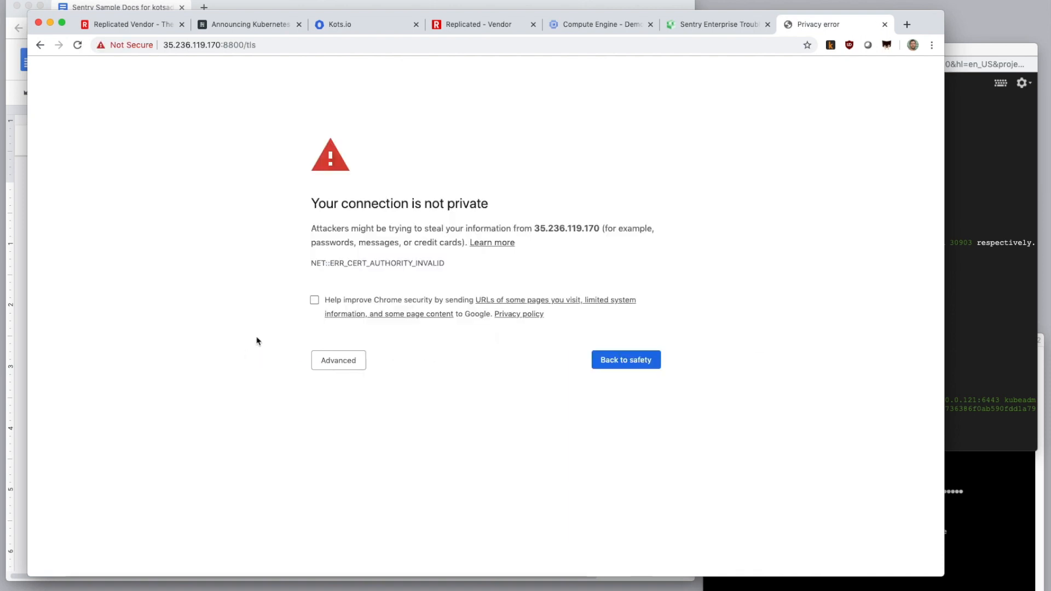
{"action": "left_click", "coordinate": [338, 362]}
{"action": "left_click", "coordinate": [353, 450]}
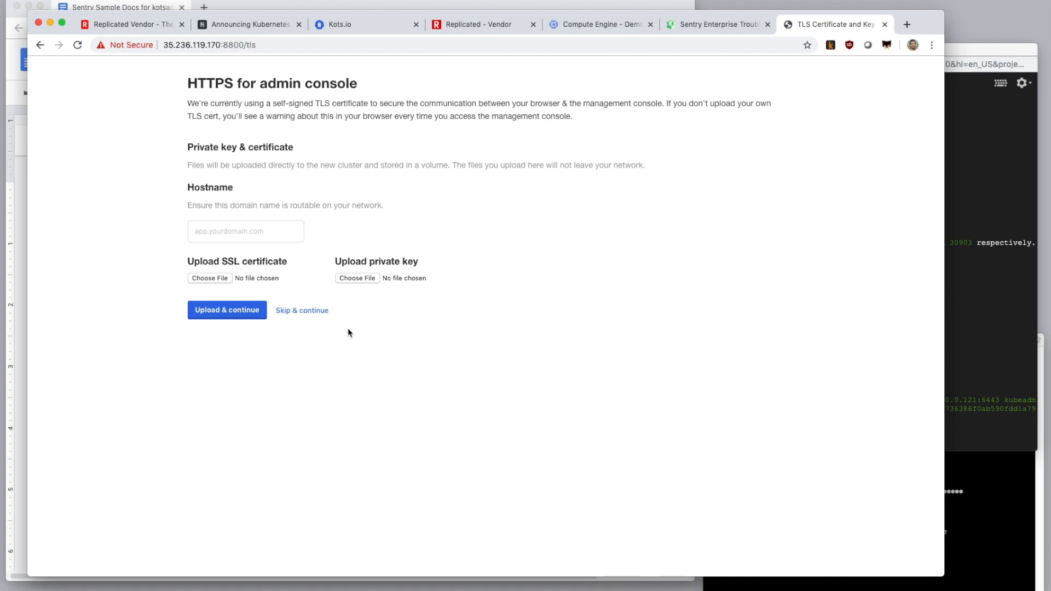
{"action": "left_click", "coordinate": [297, 312]}
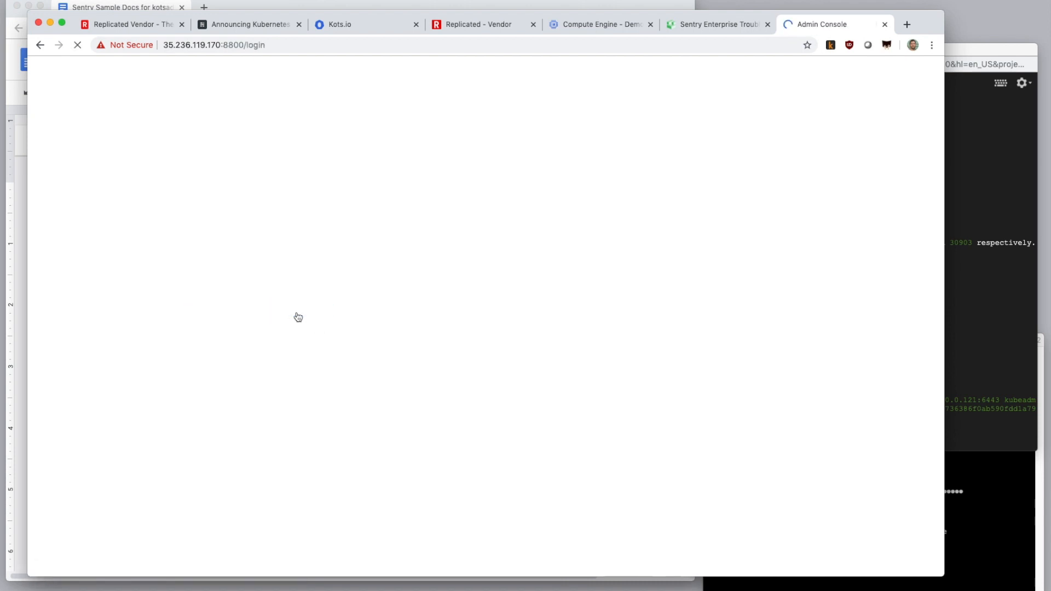
Step: Paste the copied password into the Sentry Enterprise admin console login and log in
{"action": "left_click", "coordinate": [382, 359]}
{"action": "key", "text": "super+v"}
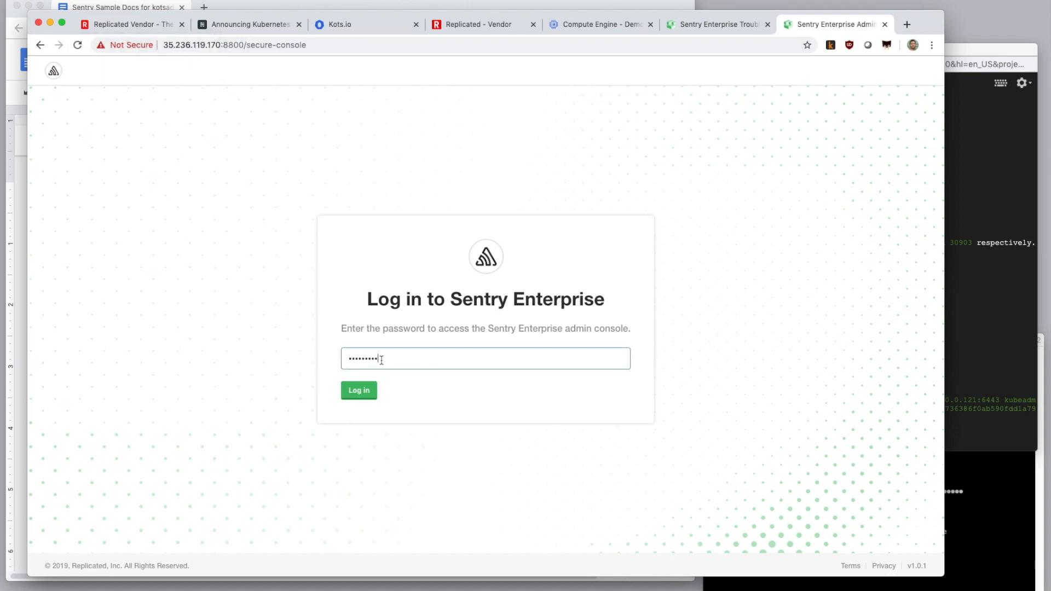
{"action": "left_click", "coordinate": [369, 390]}
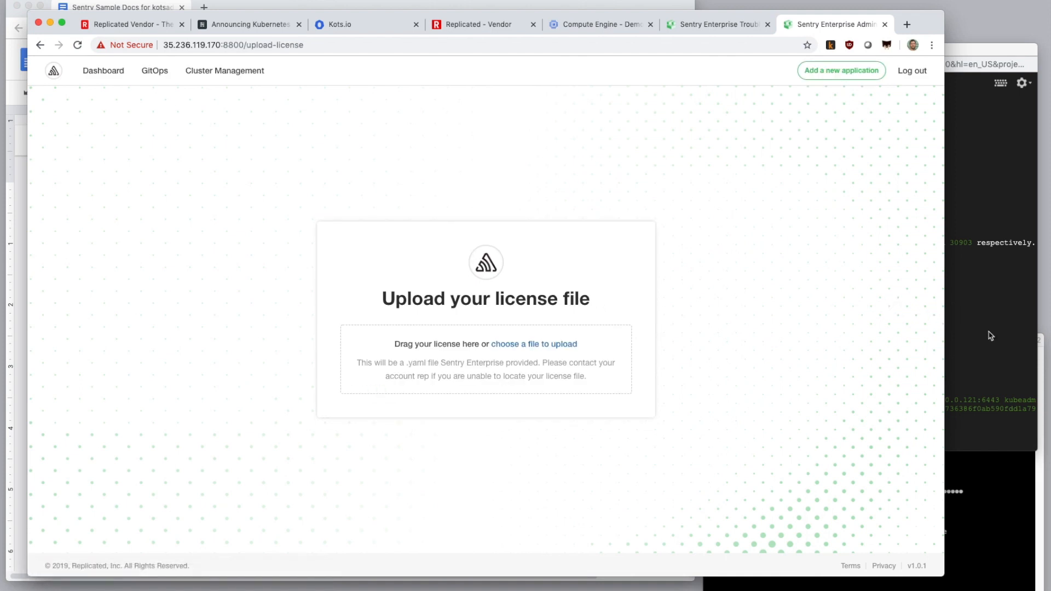
Step: Upload the Sentry license file and choose to download Sentry Enterprise from the Internet instead of providing an airgap bundle
{"action": "left_click_drag", "start_coordinate": [989, 334], "coordinate": [569, 356]}
{"action": "left_click", "coordinate": [564, 356]}
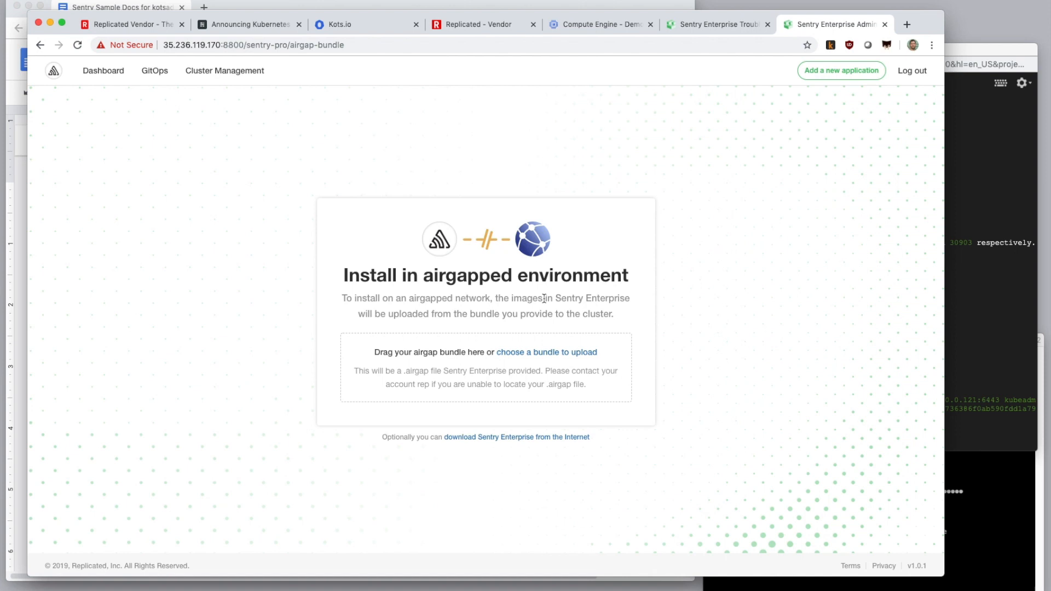
{"action": "left_click", "coordinate": [547, 437]}
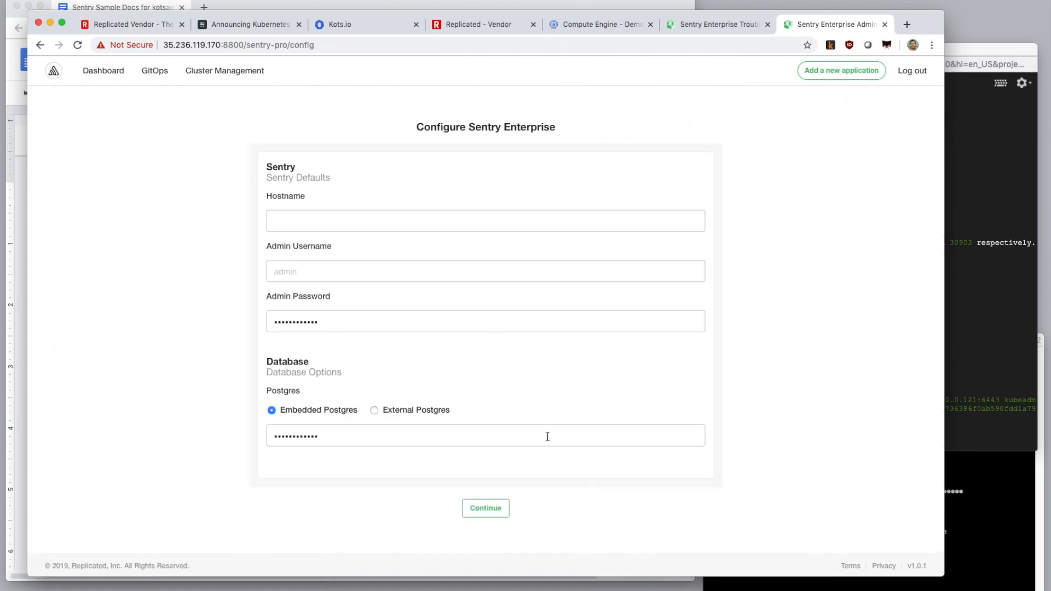
Step: Set the Sentry hostname to sentry2.somebigbank.com with embedded Postgres and continue through the preflight checks to deploy it
{"action": "left_click", "coordinate": [438, 221]}
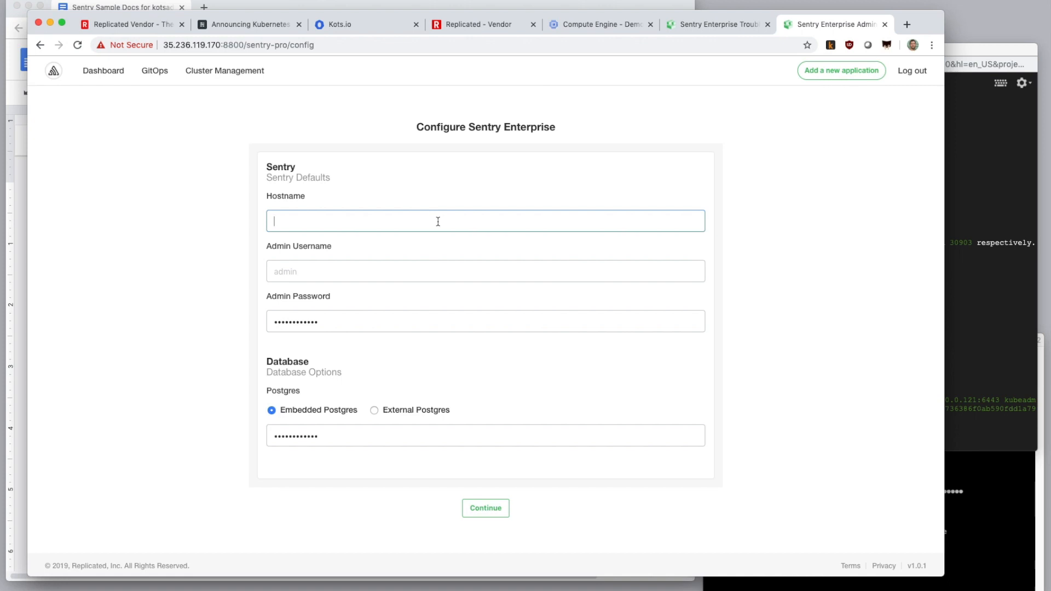
{"action": "type", "text": "sentry2.somebigbank.com"}
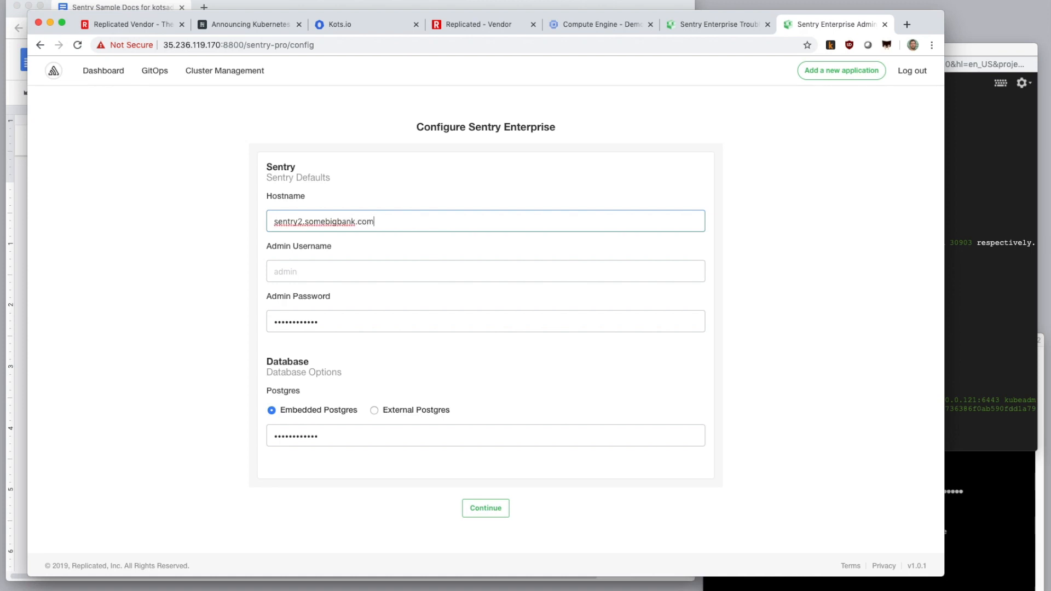
{"action": "left_click", "coordinate": [481, 508]}
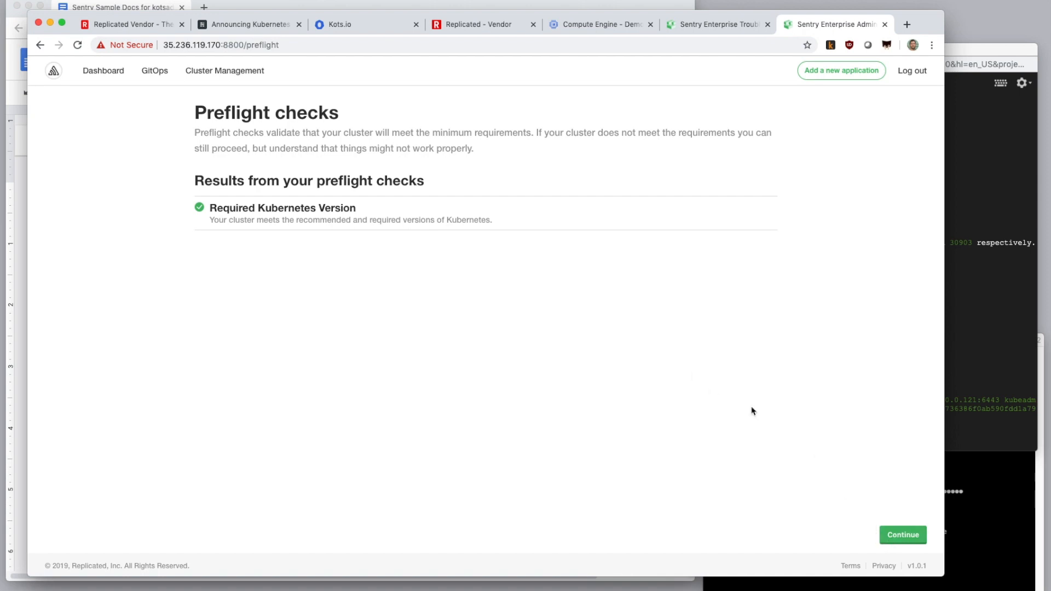
{"action": "left_click", "coordinate": [900, 535]}
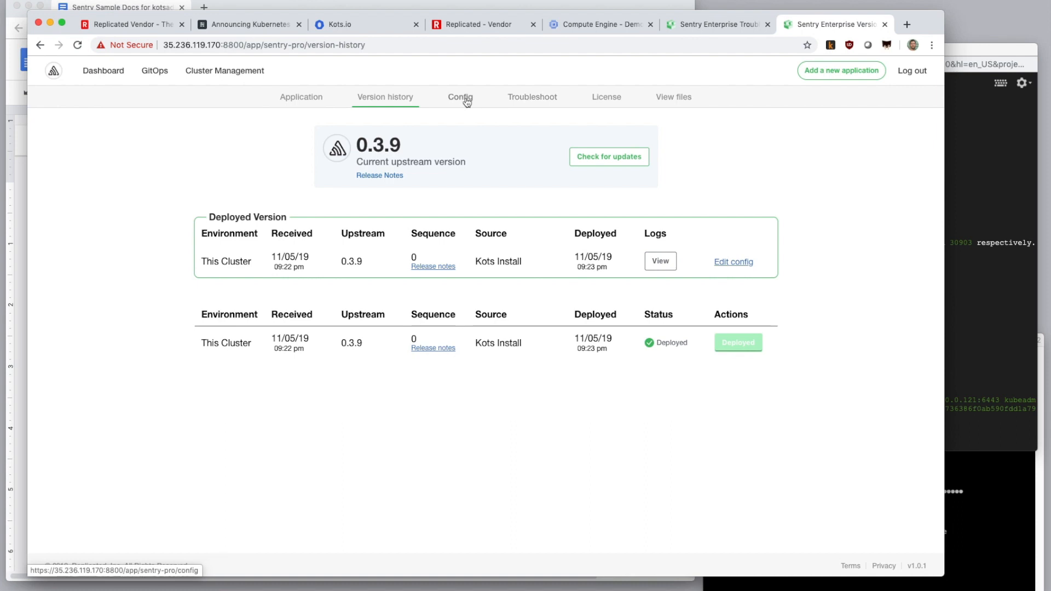
Step: Review the GitOps workflow page and the cluster management command for joining a worker node, then return to the Sentry Enterprise dashboard
{"action": "left_click", "coordinate": [154, 76]}
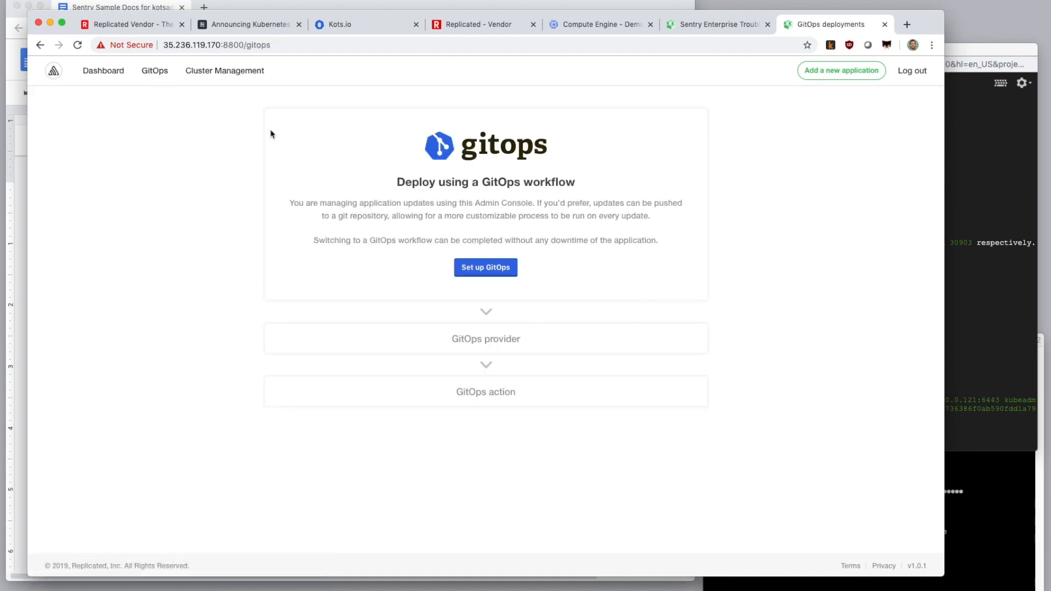
{"action": "left_click", "coordinate": [108, 74]}
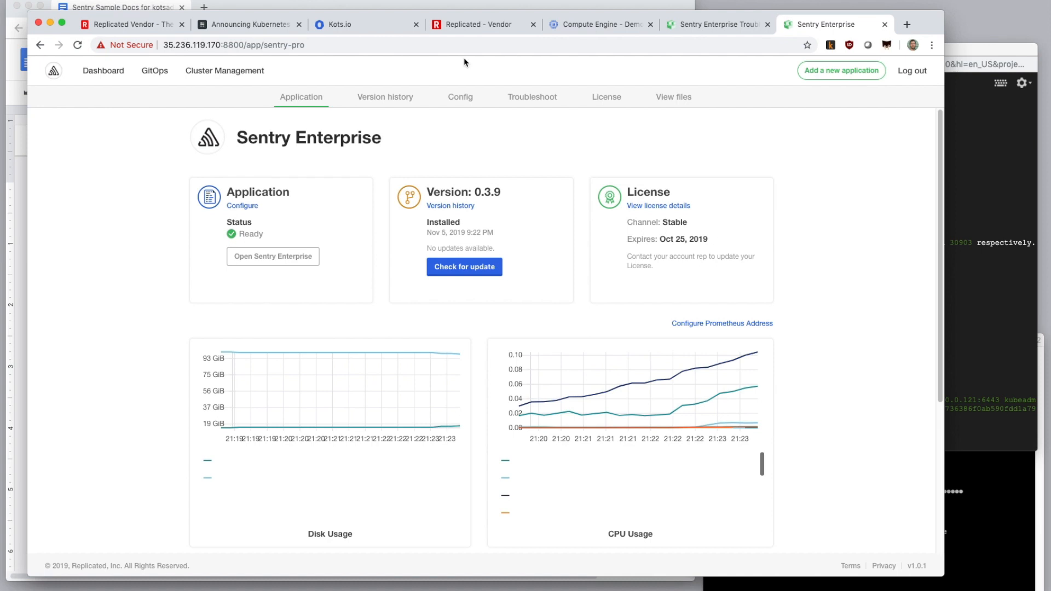
{"action": "left_click", "coordinate": [209, 72]}
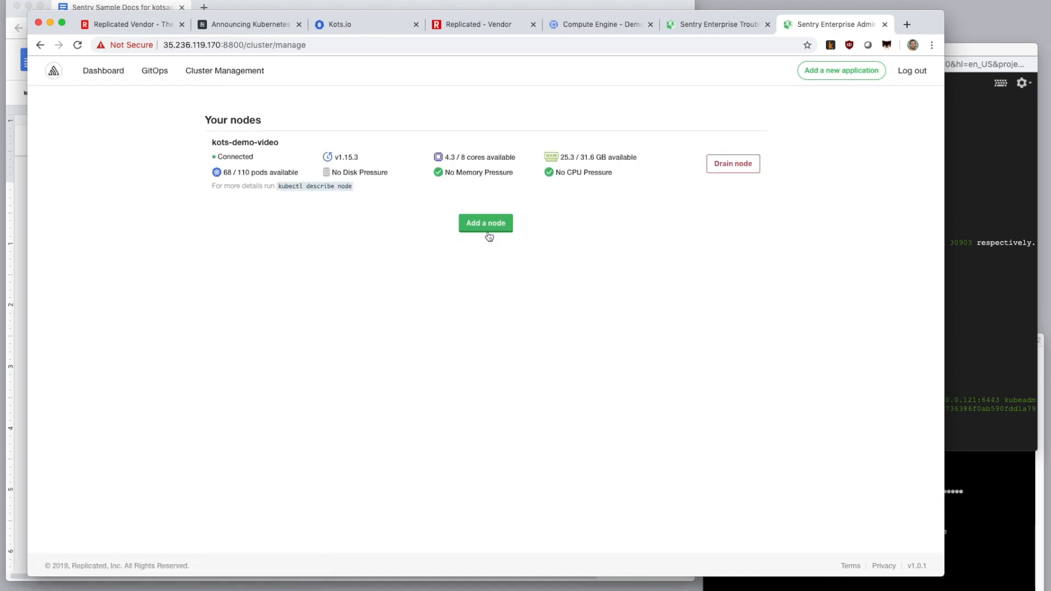
{"action": "left_click", "coordinate": [489, 227]}
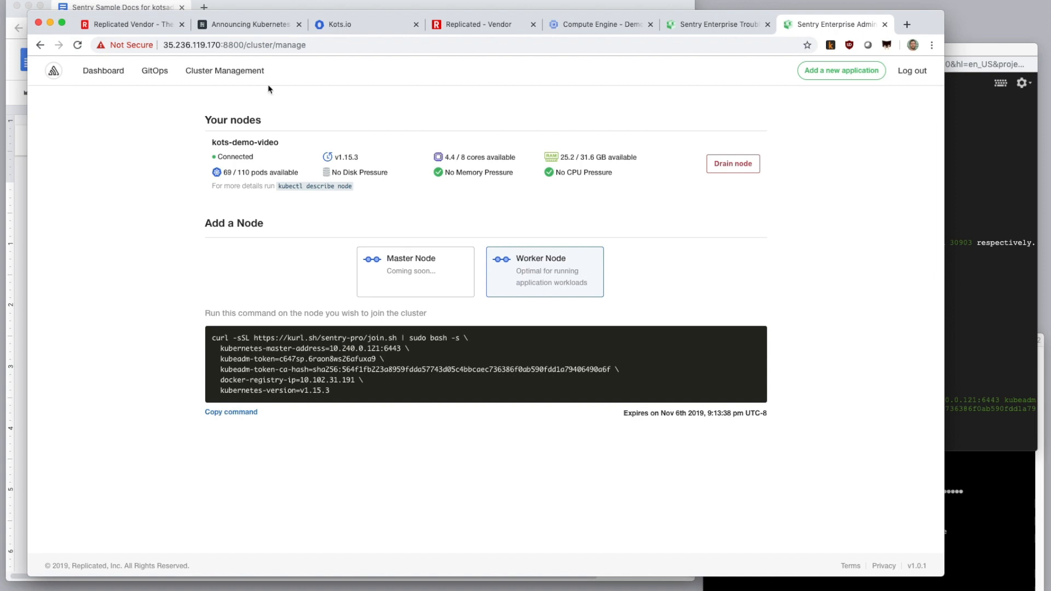
{"action": "left_click", "coordinate": [95, 73]}
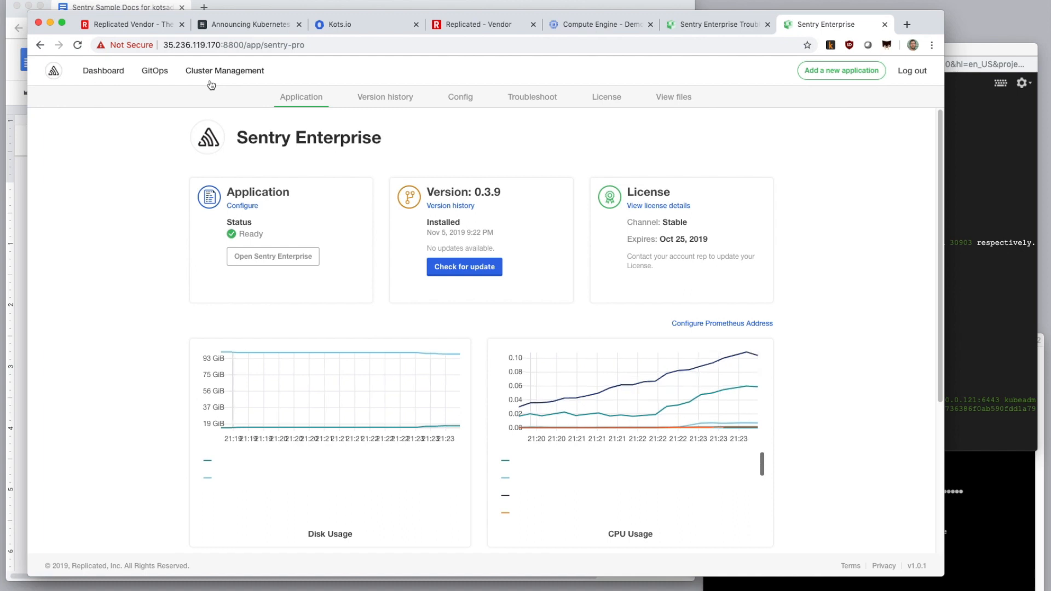
Step: Switch to the Replicated vendor portal and examine the release channels of the Sentry Pro application
{"action": "left_click", "coordinate": [709, 25]}
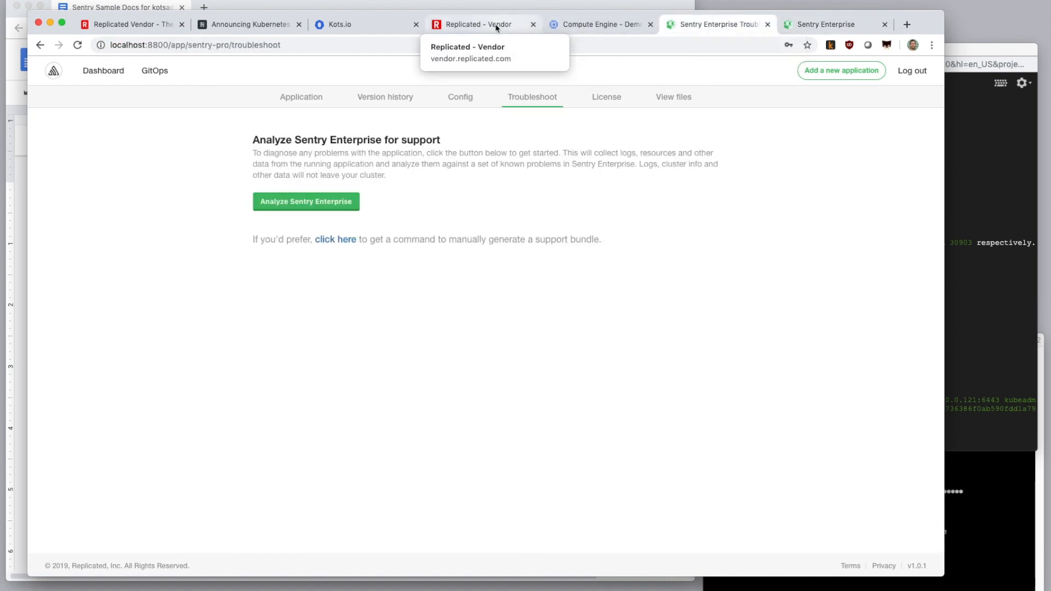
{"action": "left_click", "coordinate": [477, 24]}
{"action": "left_click", "coordinate": [76, 199]}
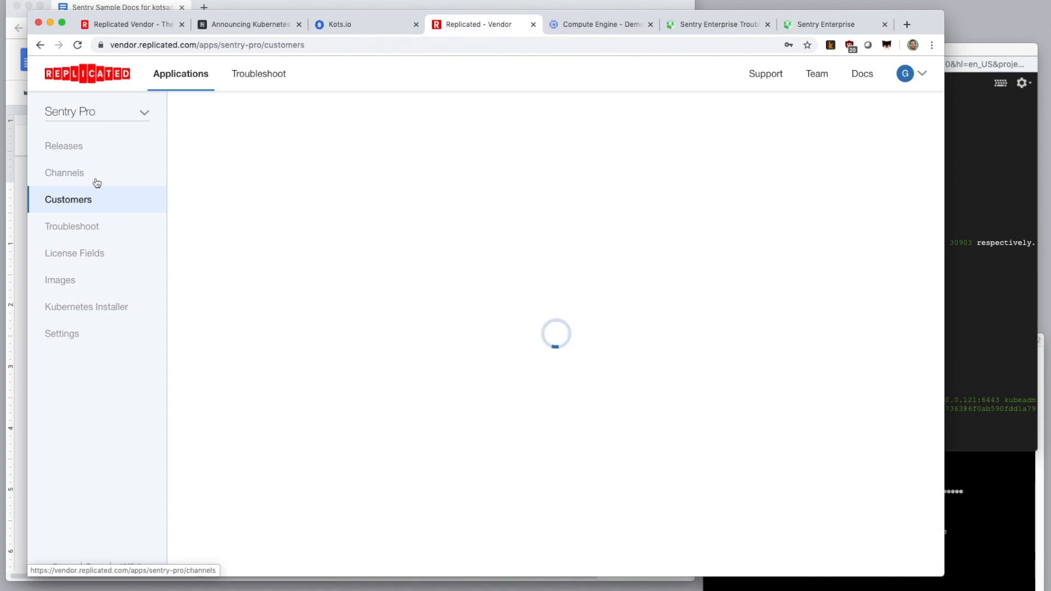
{"action": "left_click", "coordinate": [88, 181]}
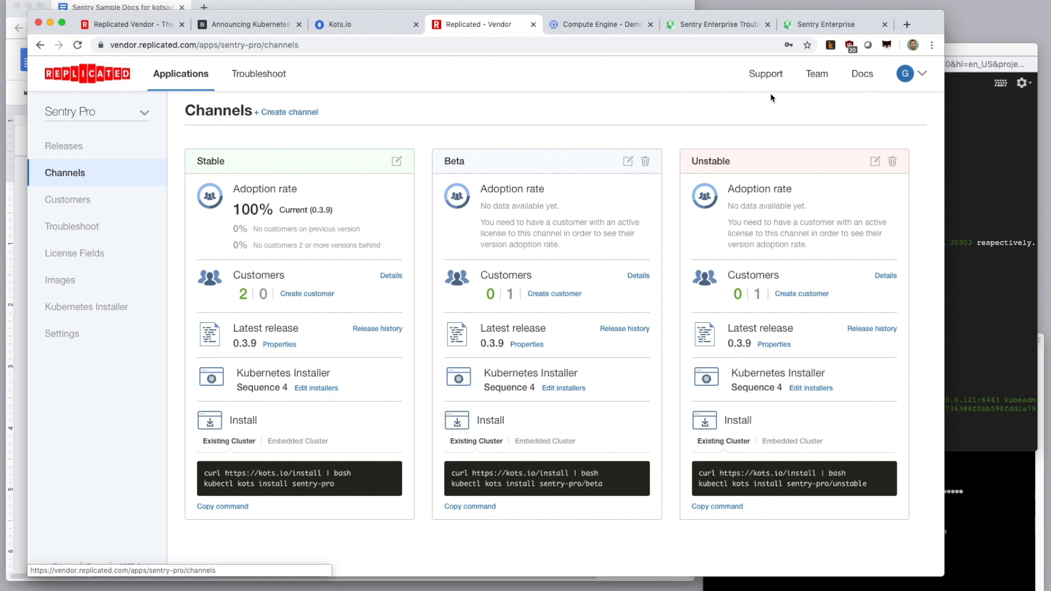
Step: Review the team members and the RBAC policies of the vendor account, then return to the applications
{"action": "left_click", "coordinate": [818, 77]}
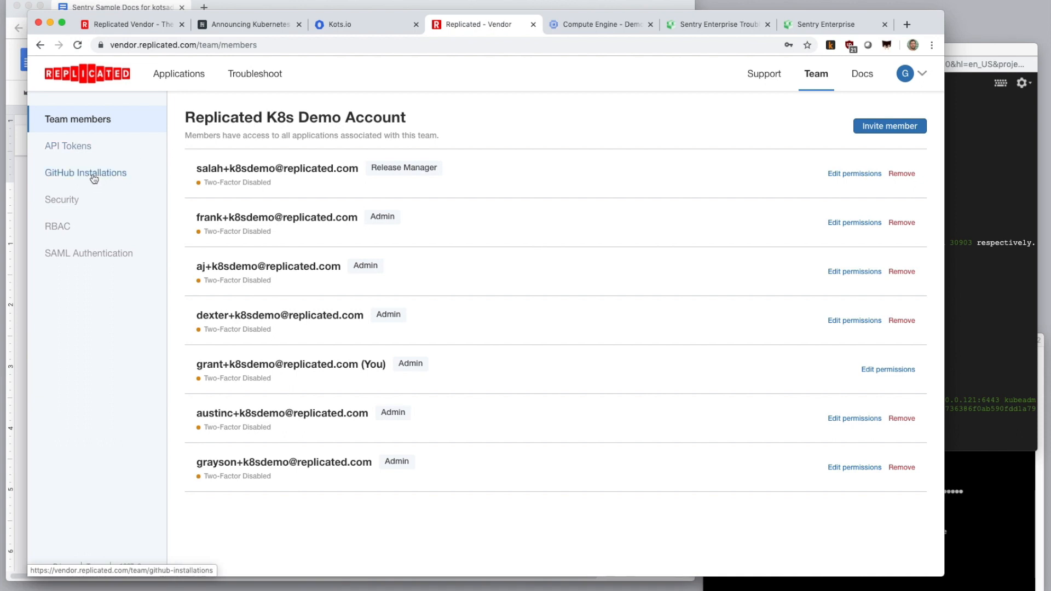
{"action": "left_click", "coordinate": [70, 226]}
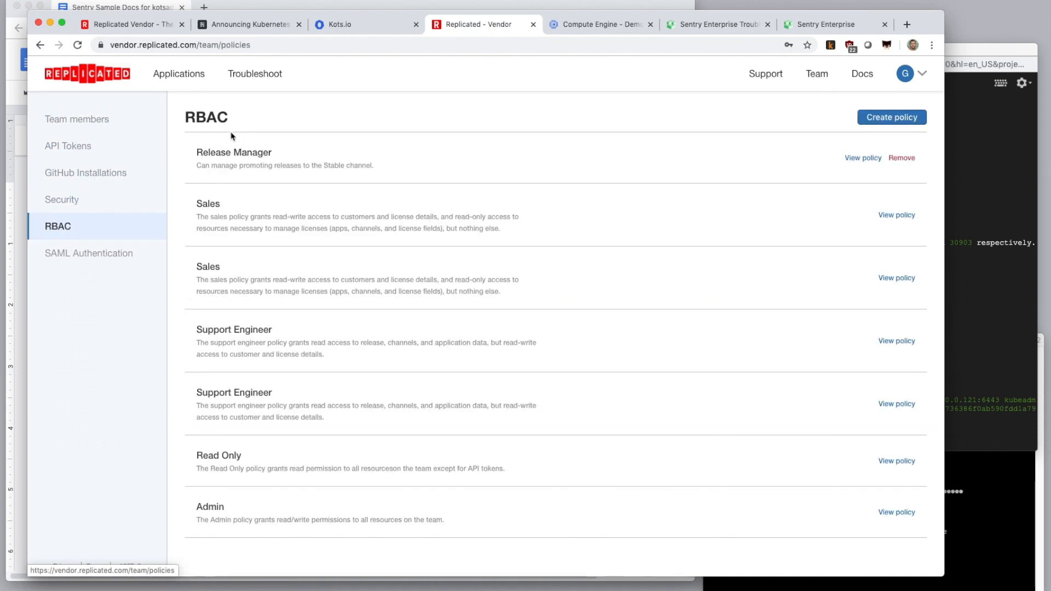
{"action": "left_click", "coordinate": [171, 79]}
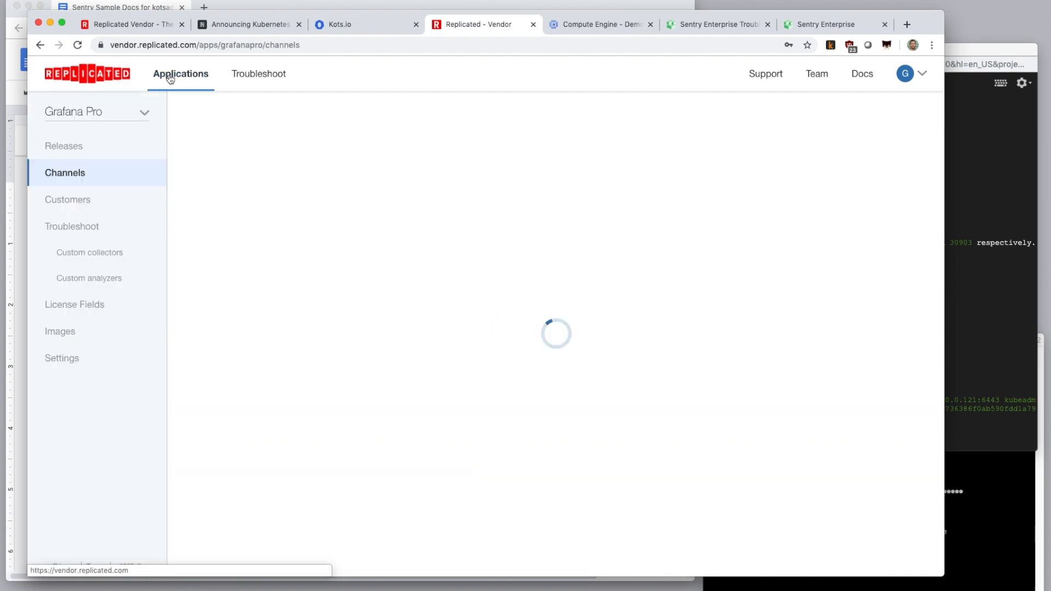